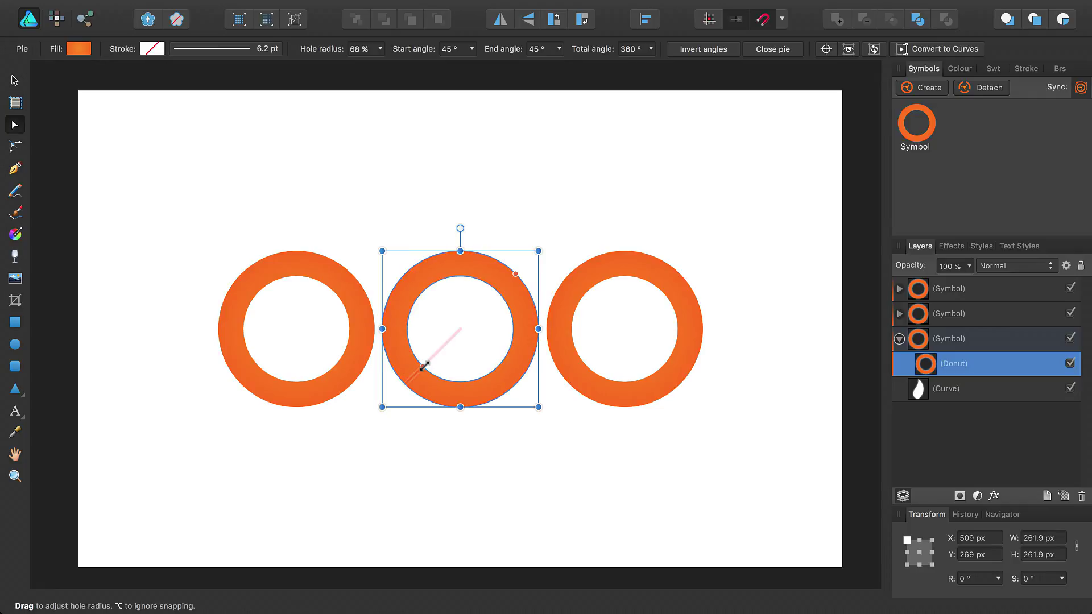
Set the middle symbol donut's hole radius to 0 % and move the white curve into that symbol above the pie
left_click_drag(424, 366, 494, 338)
left_click_drag(974, 393, 976, 361)
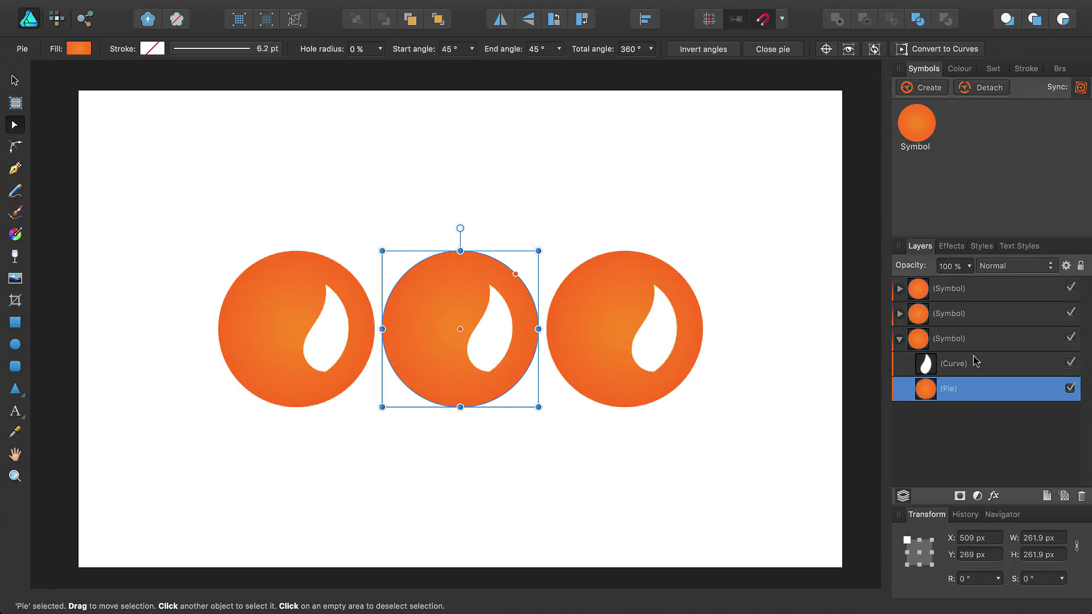
Duplicate the white curve twice inside the symbol, rotating each copy a further 120° around the circle's centre
key("v")
left_click(966, 365)
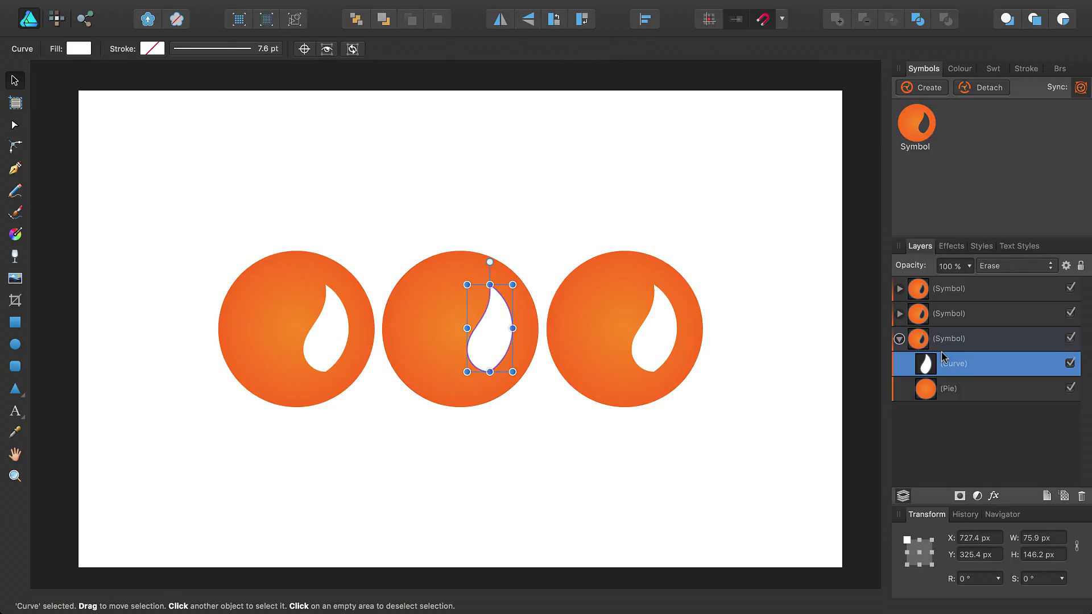
key("super+j")
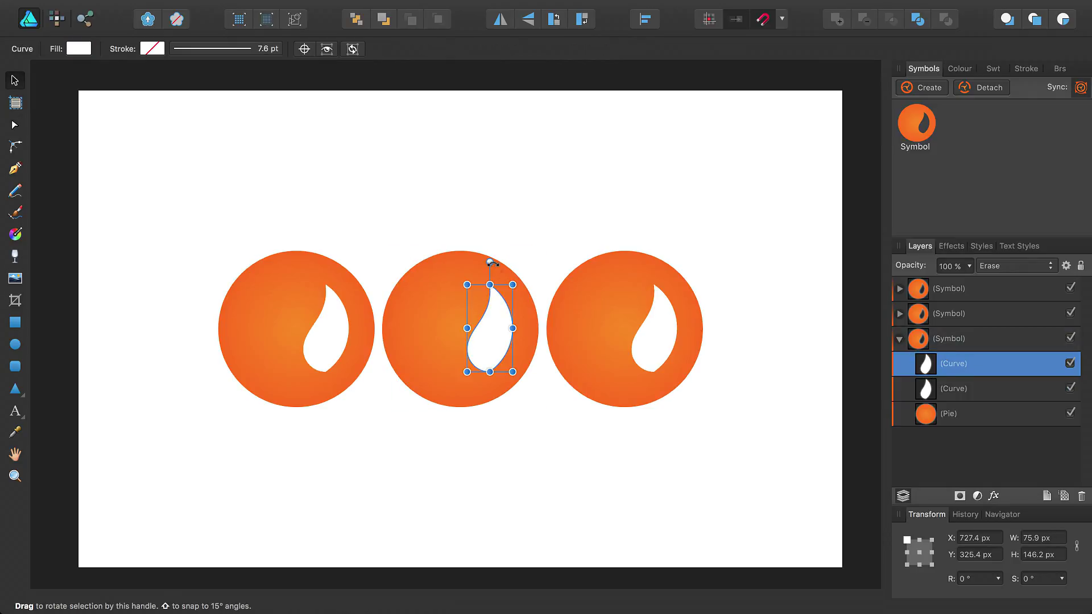
left_click_drag(490, 261, 487, 377)
key("super+j")
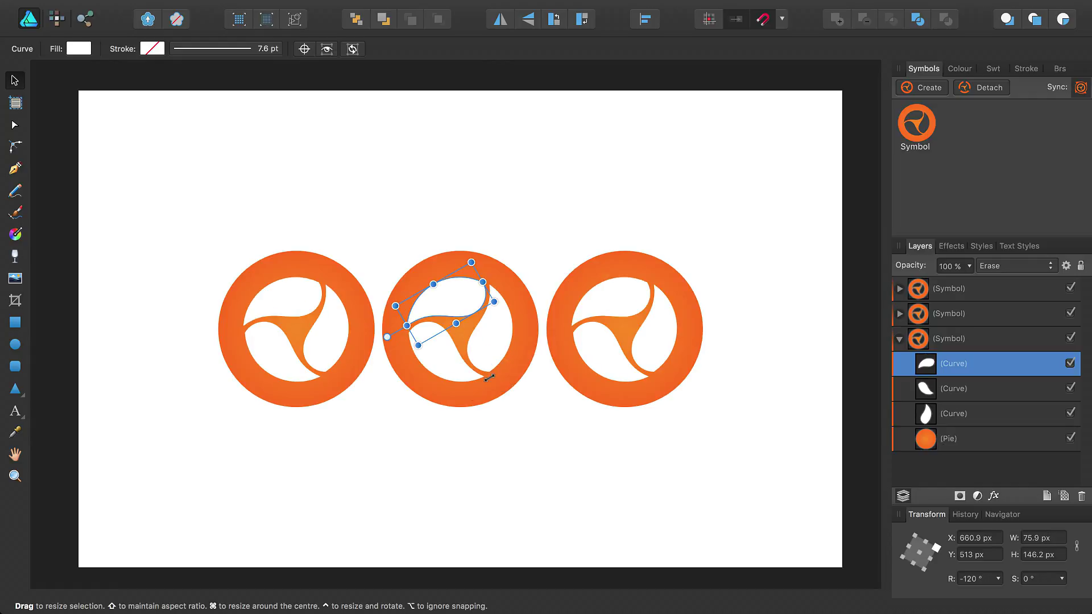
key("super+d")
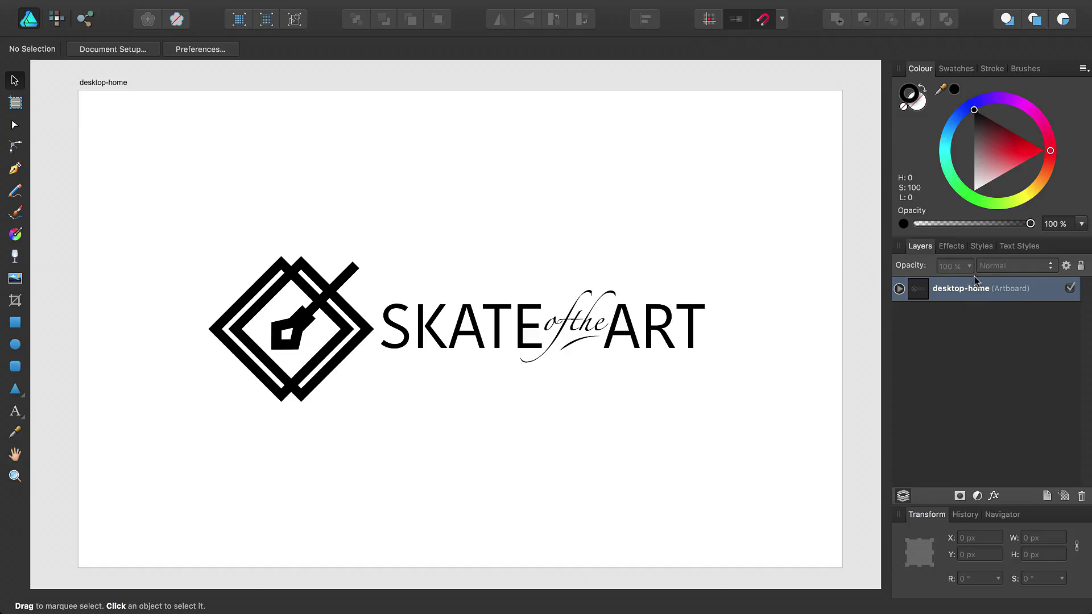
Expand the desktop-home artboard and examine its text and curve layers and the contents of the logo group
left_click(899, 288)
left_click(962, 319)
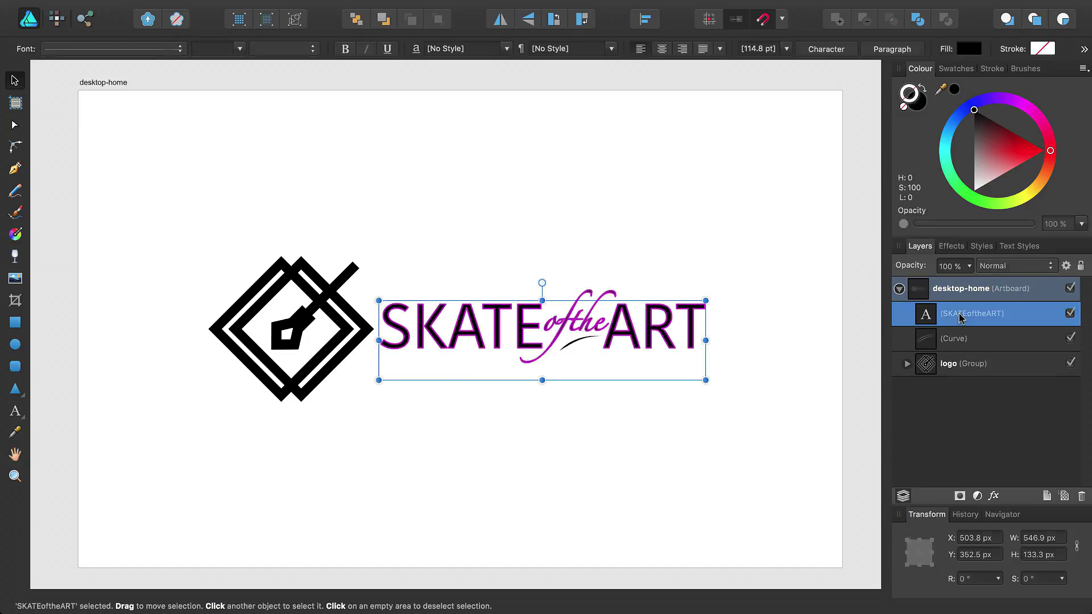
left_click(964, 340)
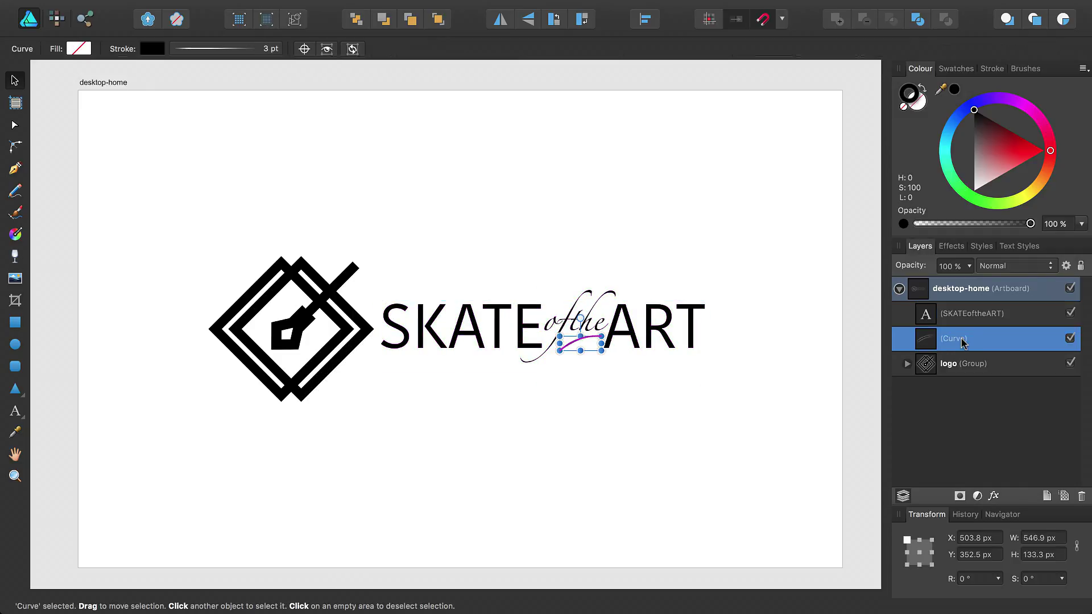
left_click(963, 363)
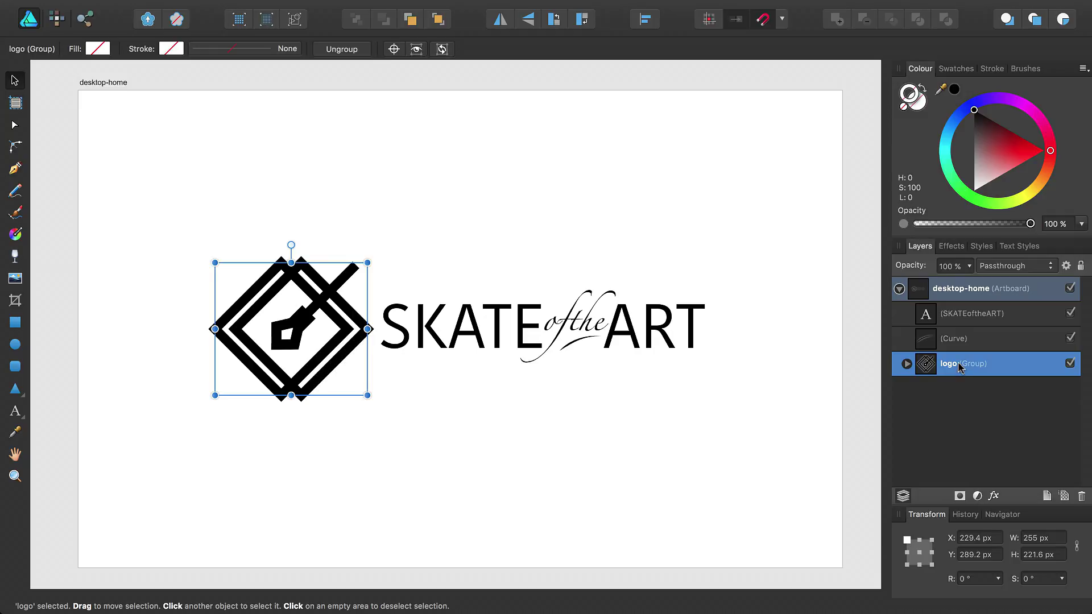
left_click(907, 364)
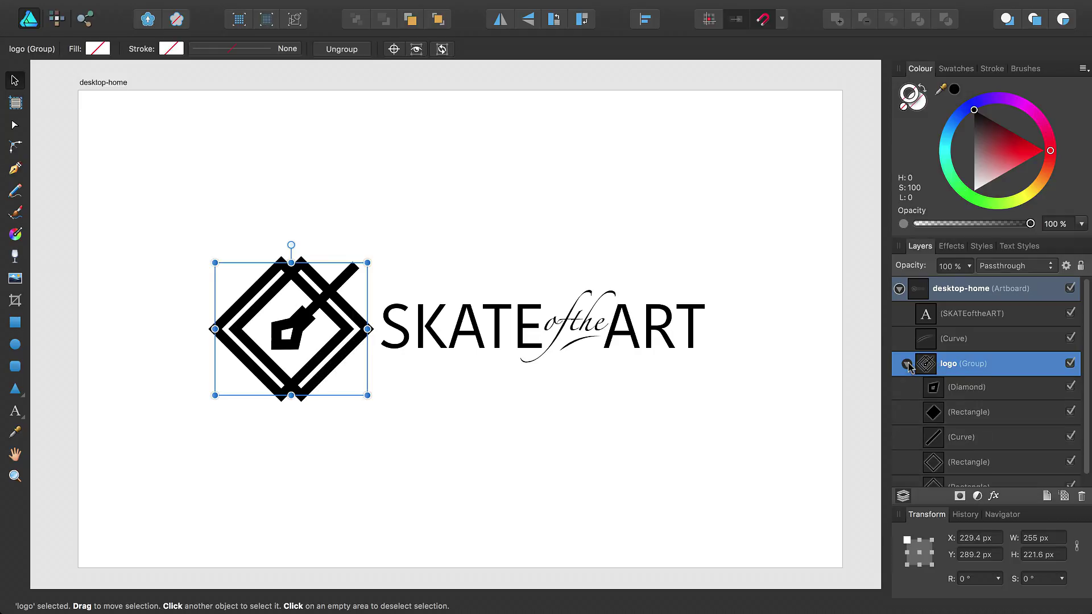
scroll(1086, 409, "down", 1)
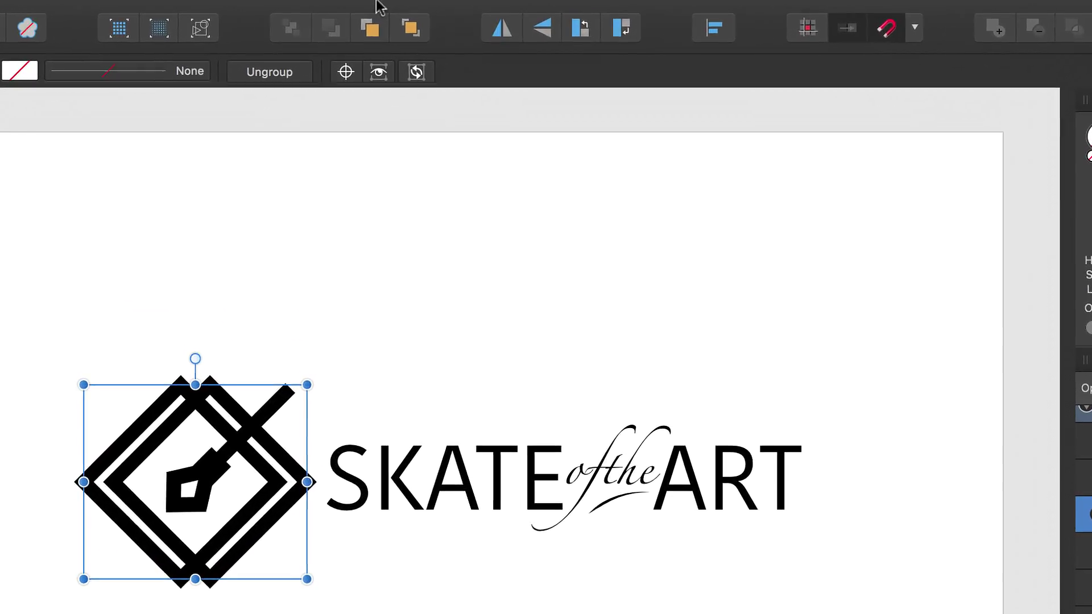
Show the Symbols studio and create symbols from the SKATEoftheART text, the curve and the logo group
mouse_move(372, 5)
left_click(305, 12)
mouse_move(346, 530)
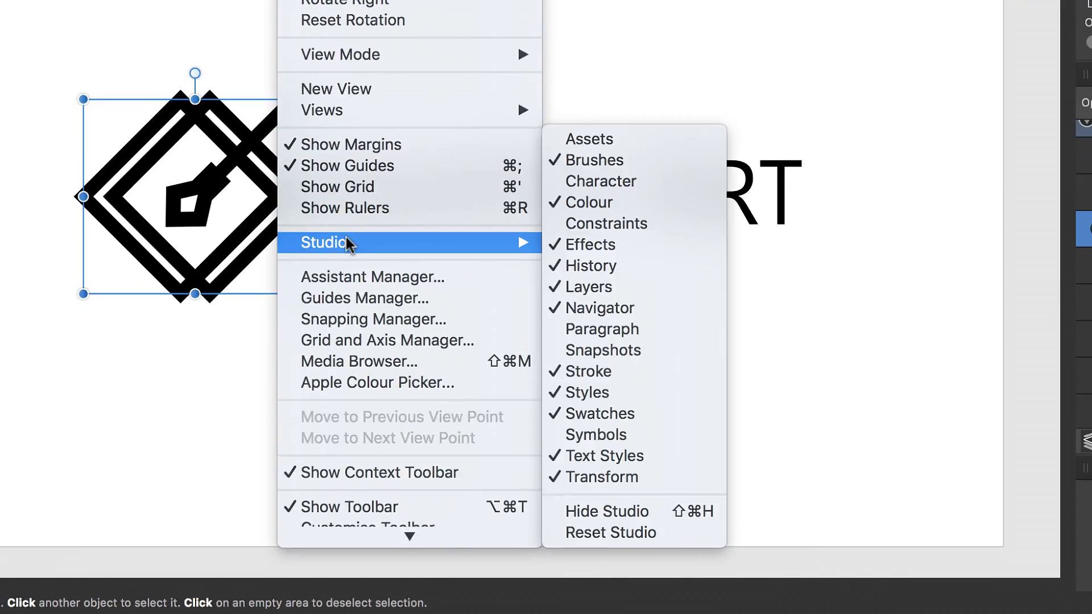
left_click(654, 434)
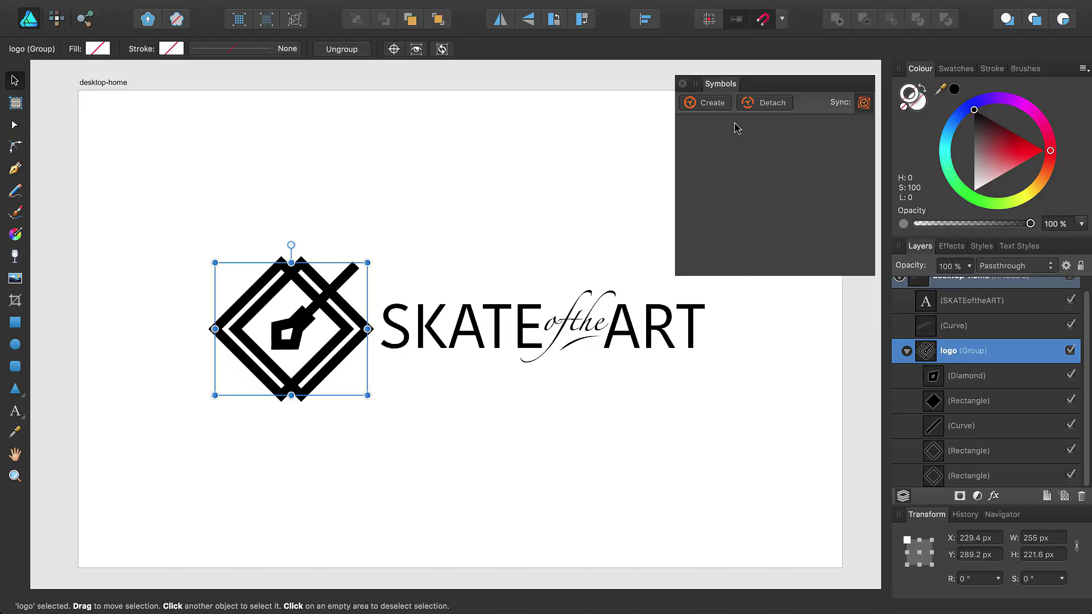
left_click_drag(138, 154, 788, 472)
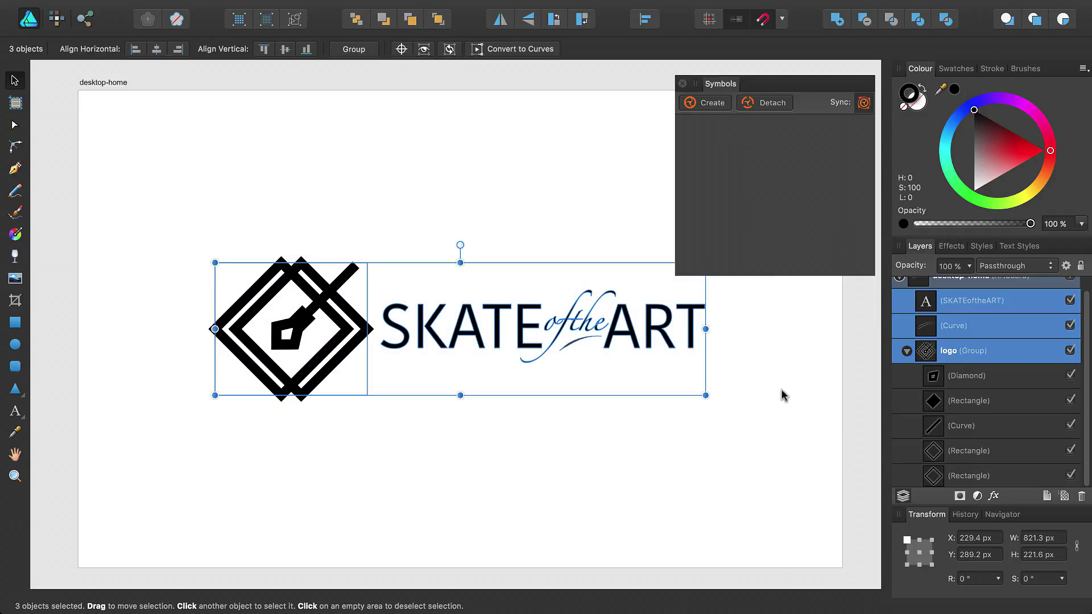
left_click(705, 104)
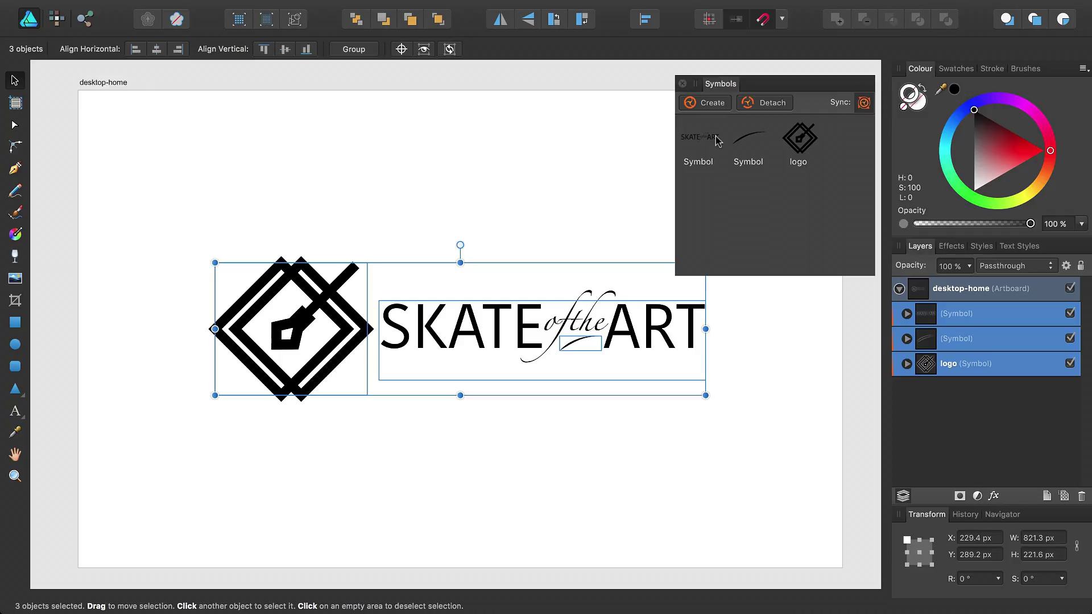
Delete the two unnamed symbols for the SKATEoftheART text and the curve, keeping the logo symbol
key("ctrl")
left_click(709, 142, "ctrl")
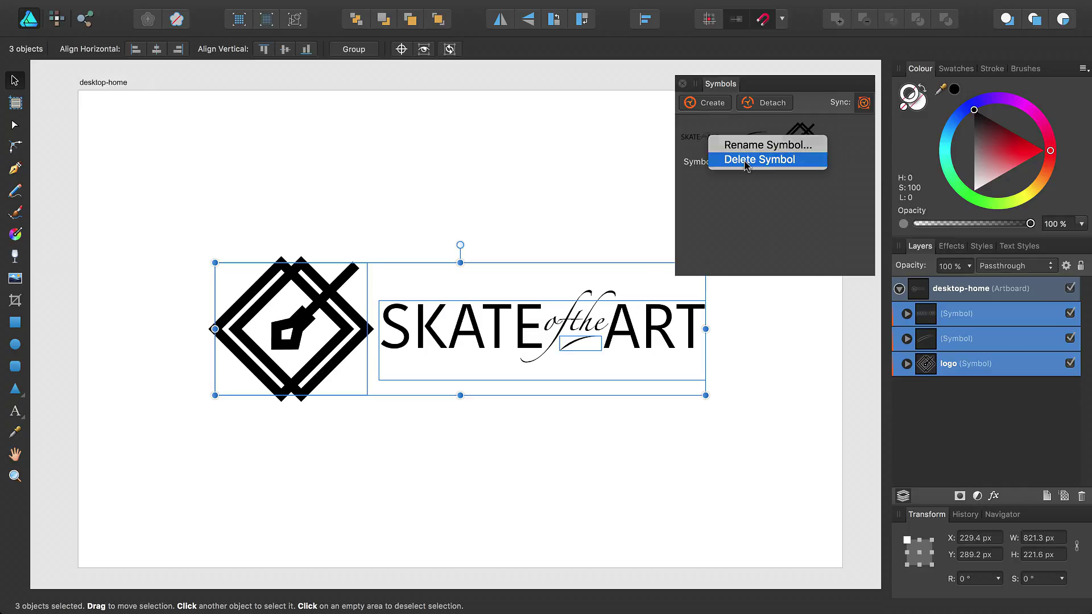
left_click(746, 161)
left_click(679, 212)
right_click(706, 140)
left_click(740, 160)
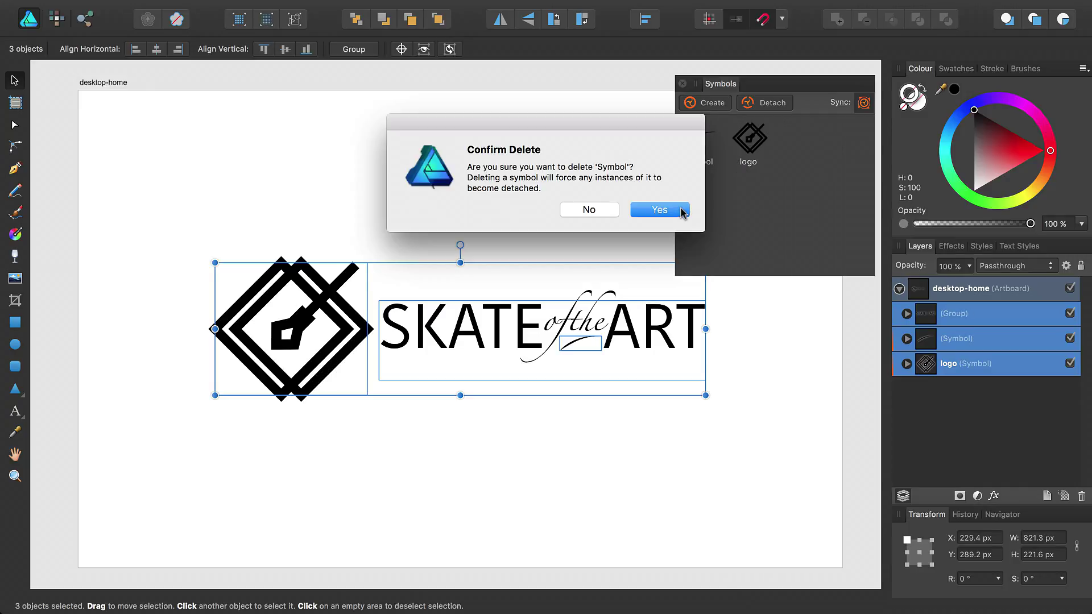
left_click(677, 211)
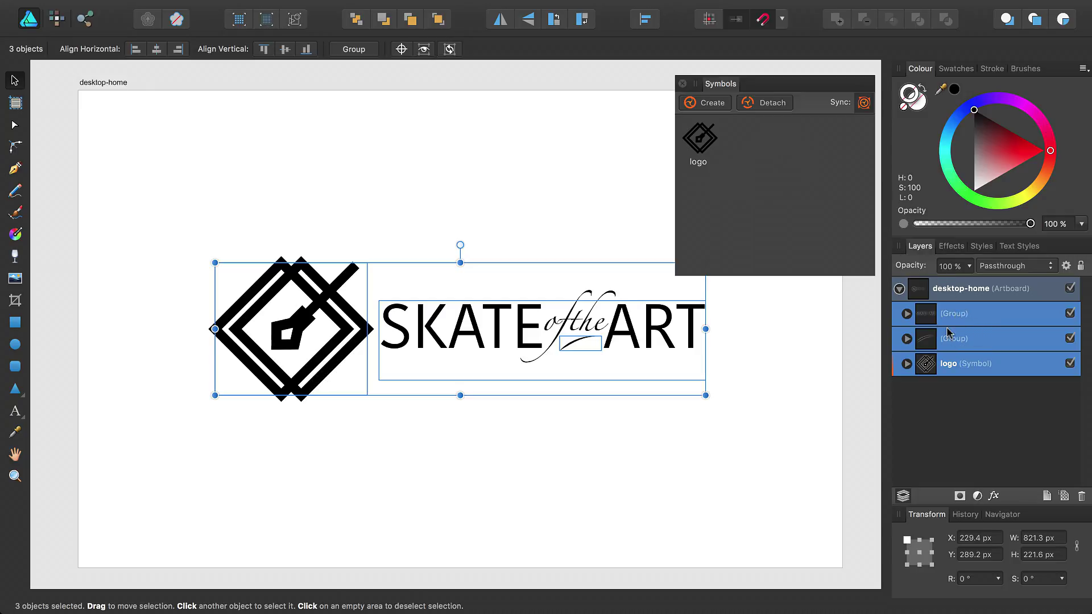
Ungroup the SKATEoftheART text and move it into the curve's group above the curve
left_click(907, 314)
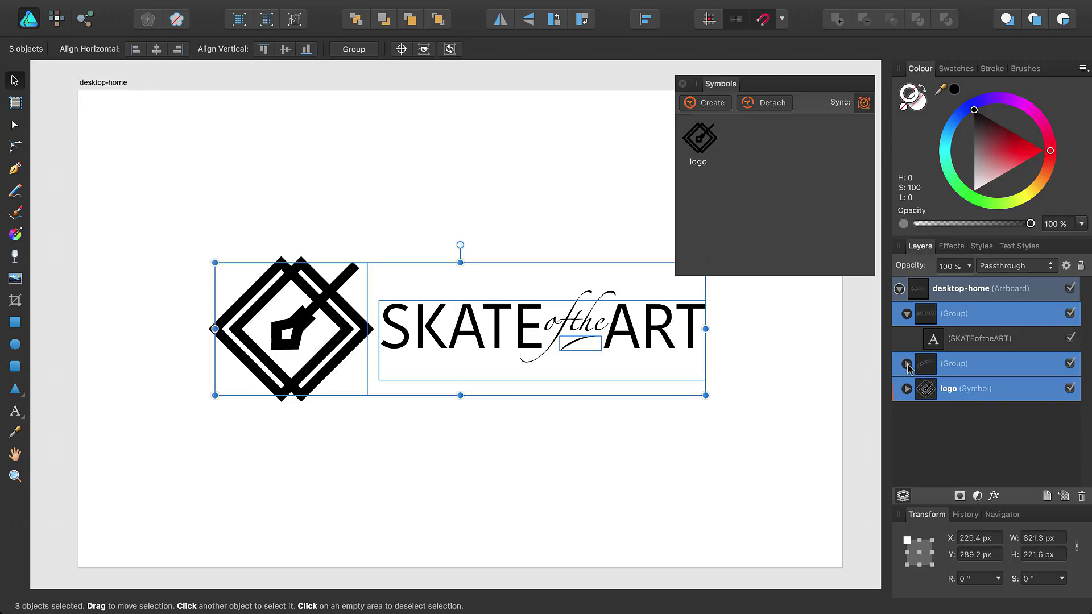
left_click(906, 365)
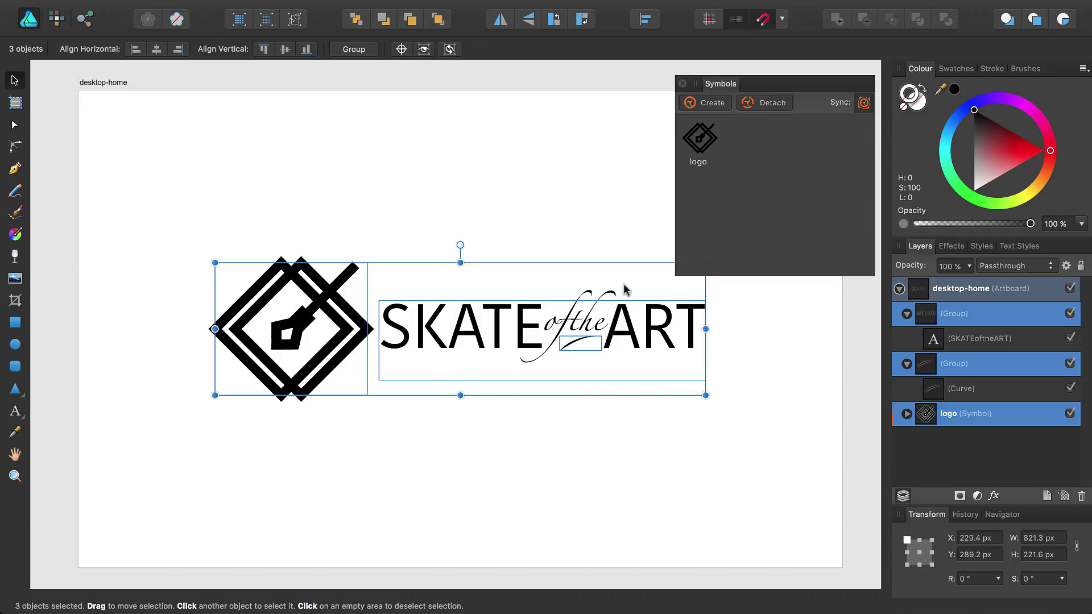
left_click(958, 317)
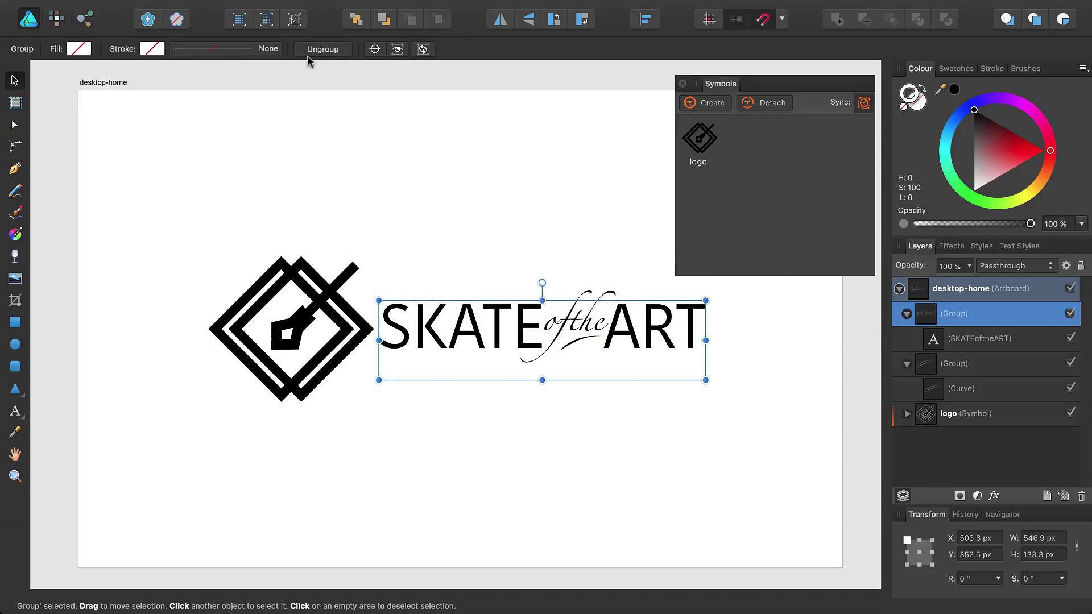
left_click(339, 51)
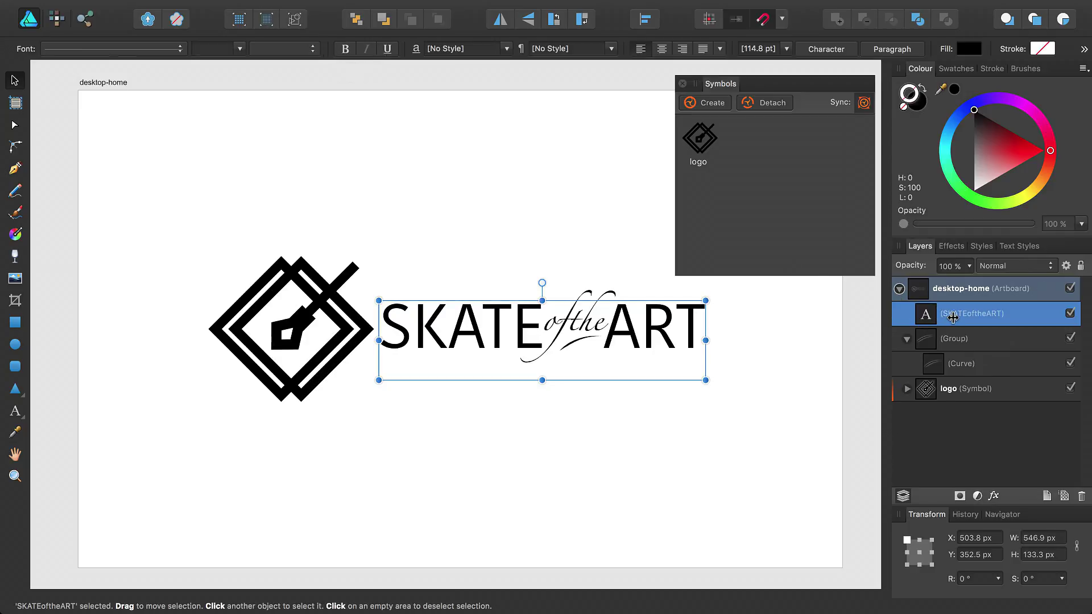
left_click_drag(953, 316, 956, 351)
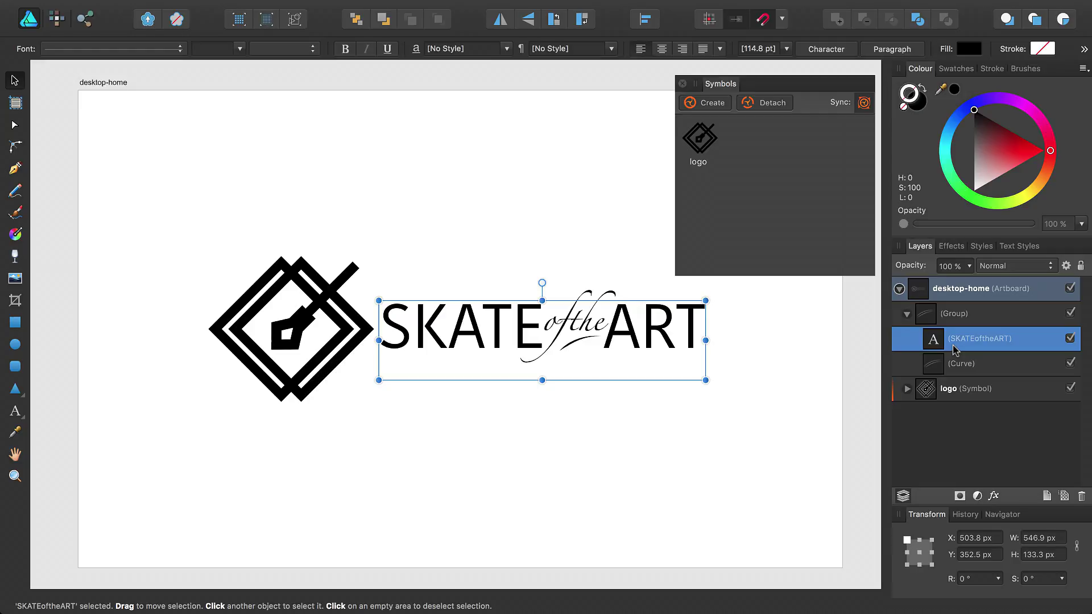
Create a symbol from the group holding the text and curve, and rename the symbol as nameplate
left_click(955, 319)
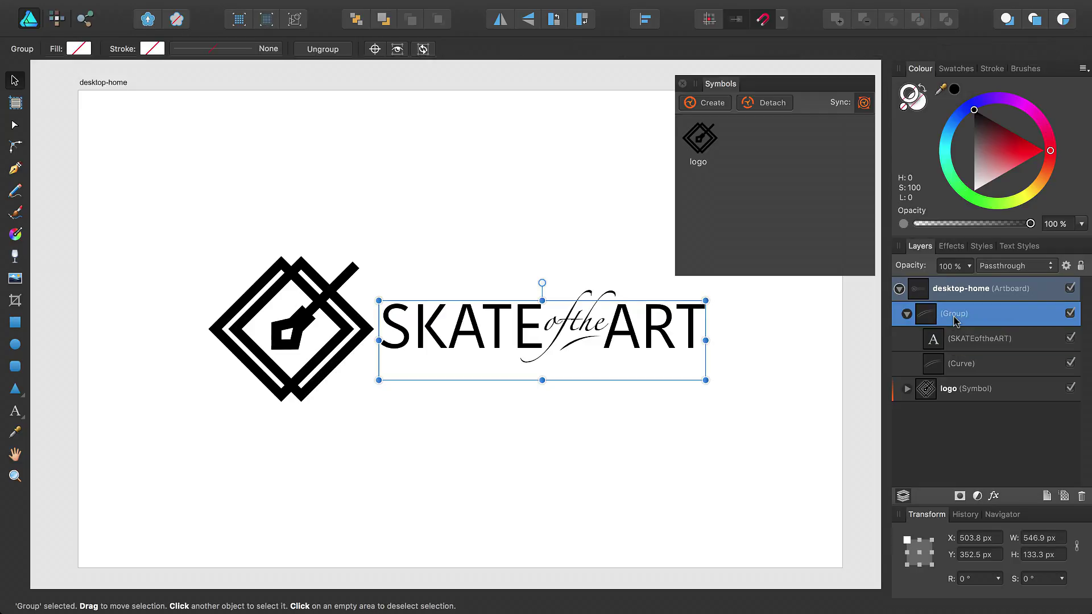
left_click(709, 105)
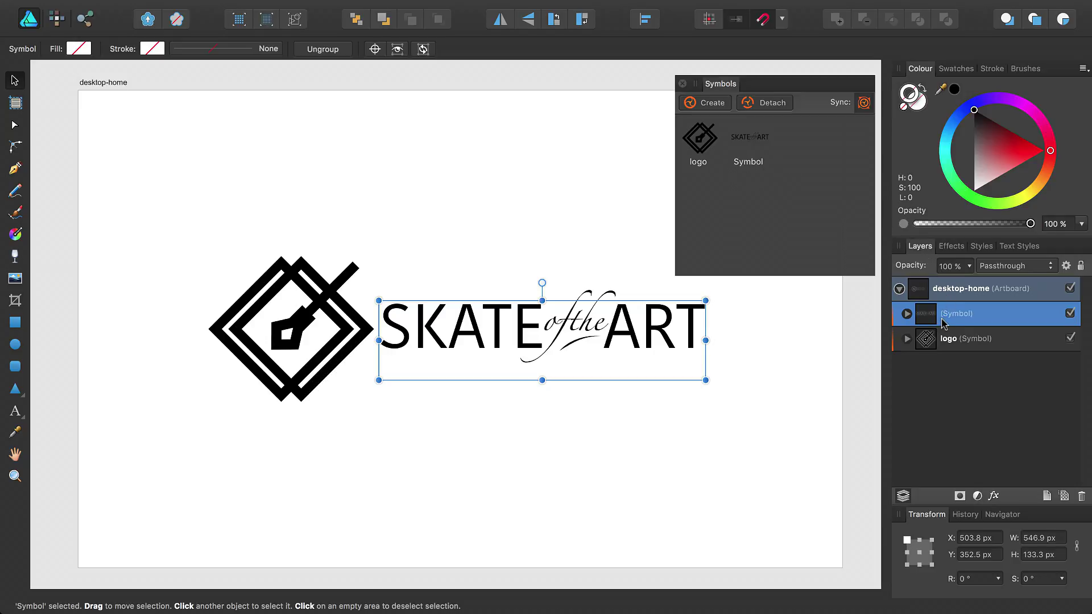
key("ctrl")
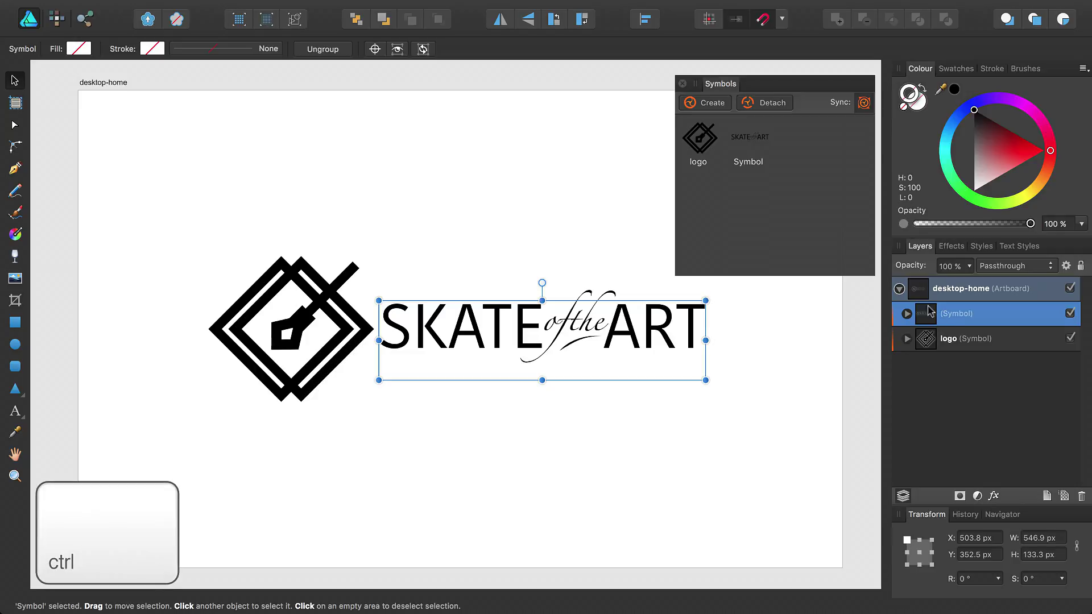
left_click(743, 140, "ctrl")
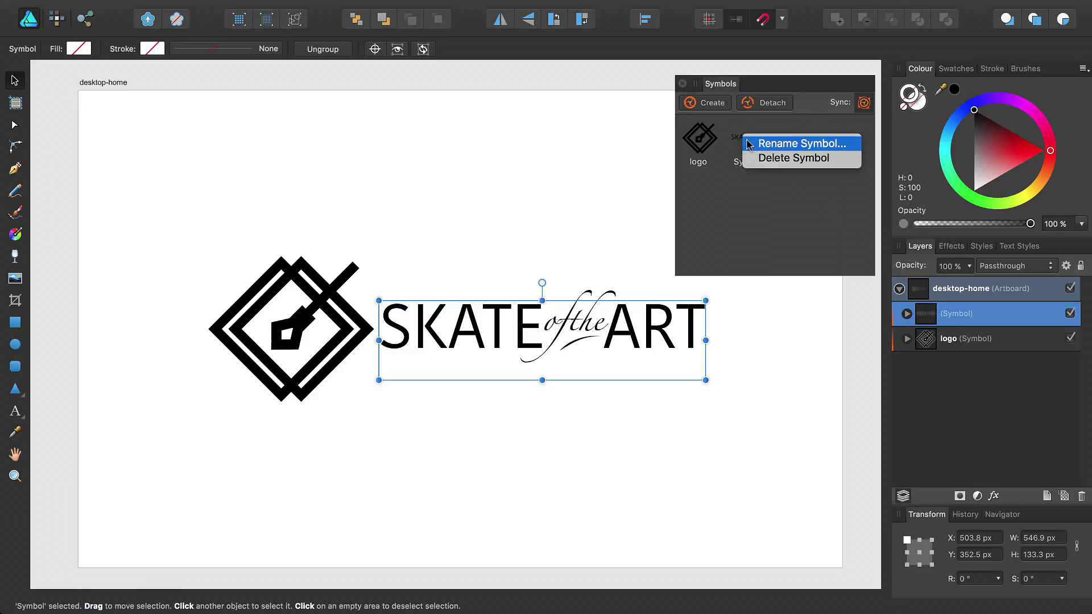
left_click(783, 146)
type("name")
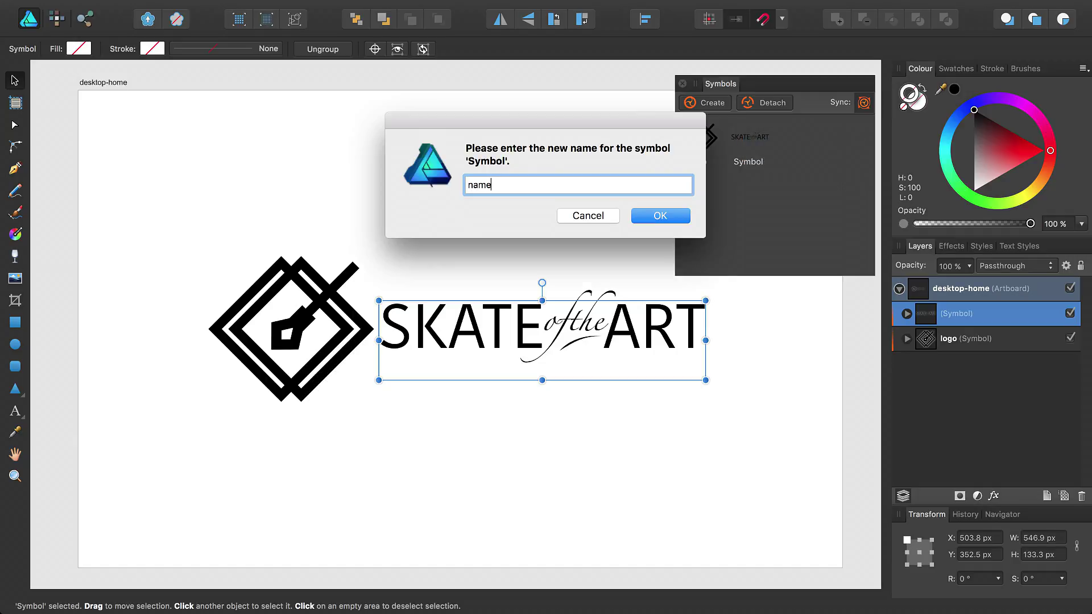
type("plate")
left_click(685, 218)
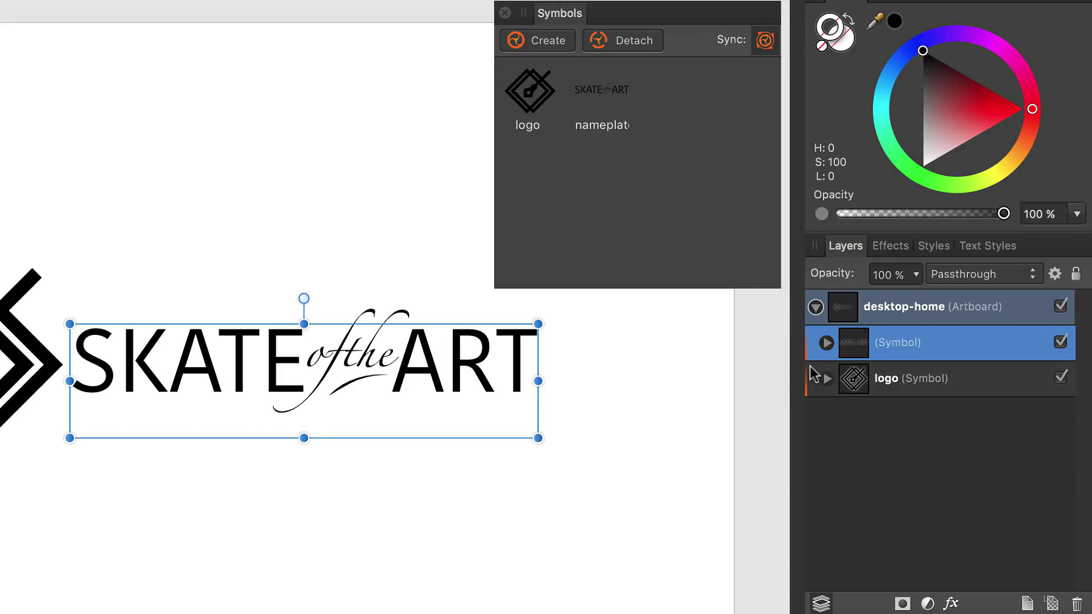
Place an instance of the logo symbol and one of the nameplate symbol above the originals on the desktop-home artboard
left_click(824, 348)
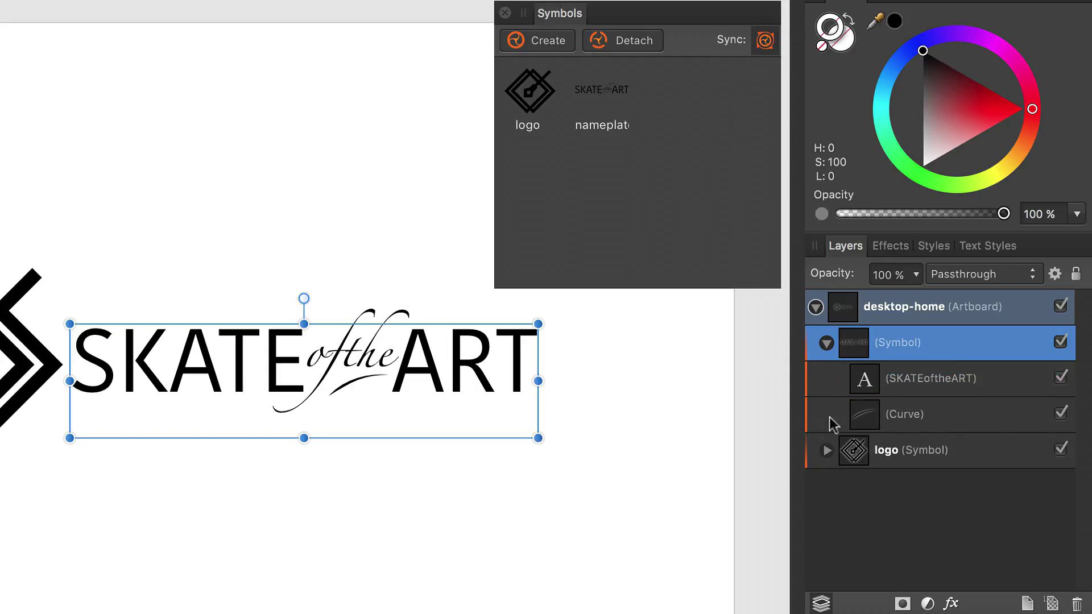
left_click(826, 450)
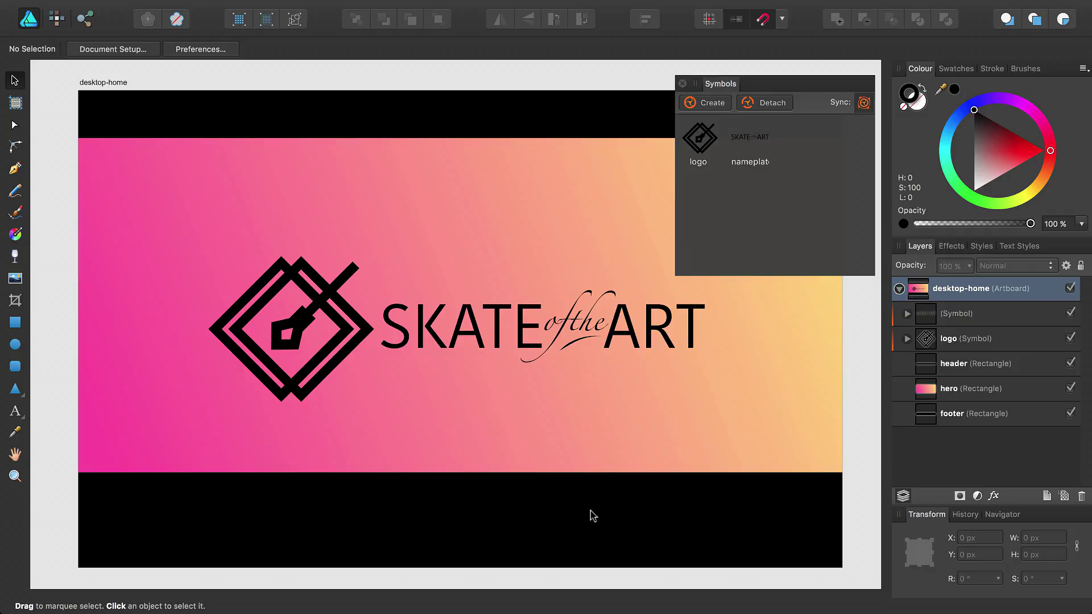
left_click_drag(707, 140, 410, 222)
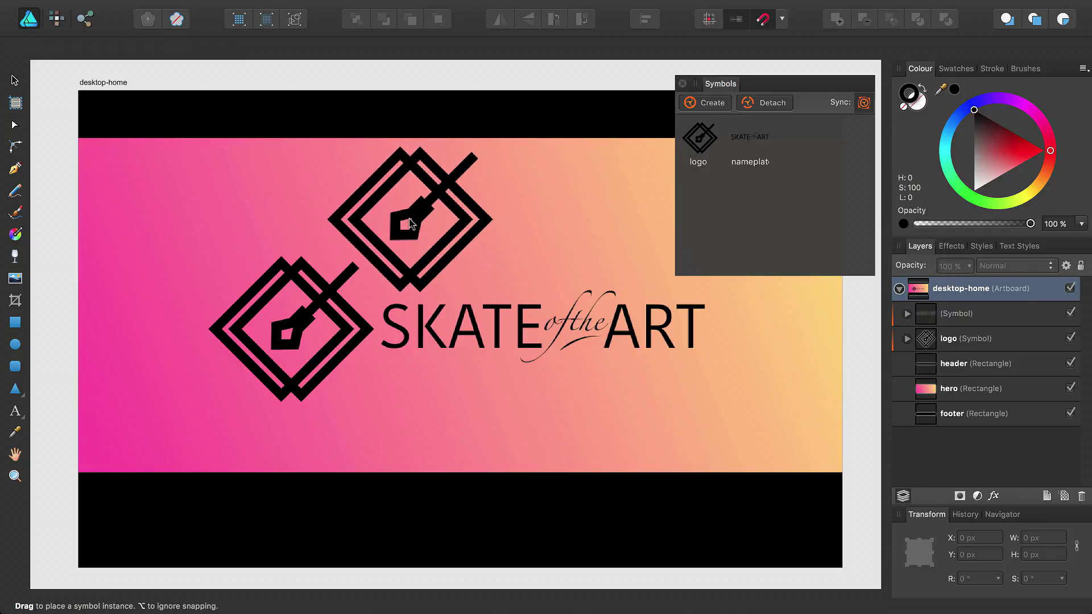
left_click_drag(750, 138, 664, 238)
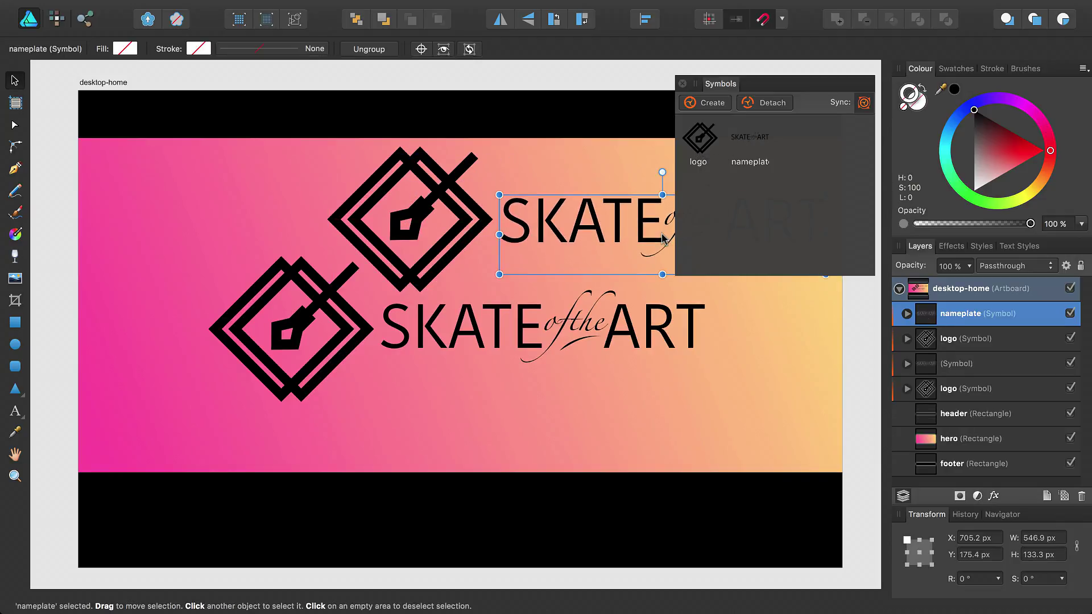
Try scaling down the individual objects inside the upper nameplate and logo symbols together, and undo that transform
left_click(908, 314)
left_click(907, 389)
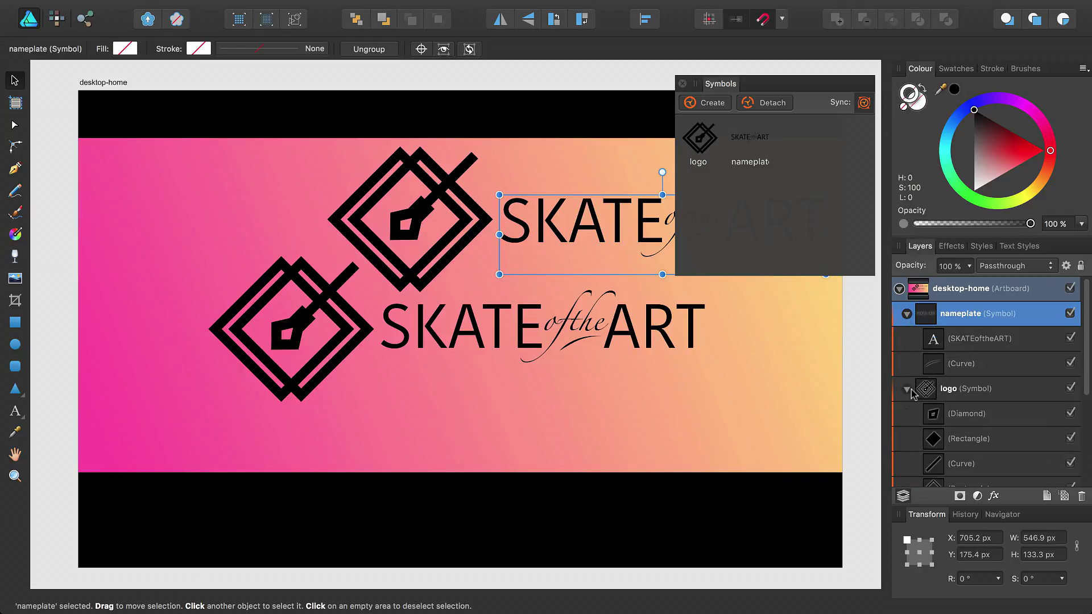
left_click(980, 340)
left_click(978, 363, "super")
left_click(976, 414, "super")
left_click(975, 439, "super")
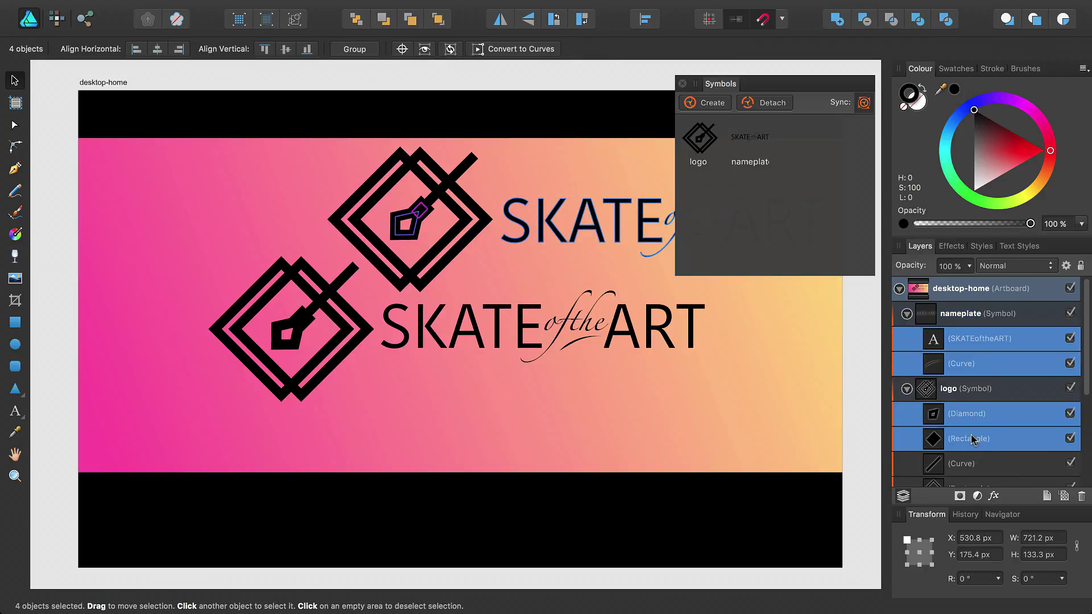
left_click(972, 463, "super")
scroll(975, 455, "down", 2)
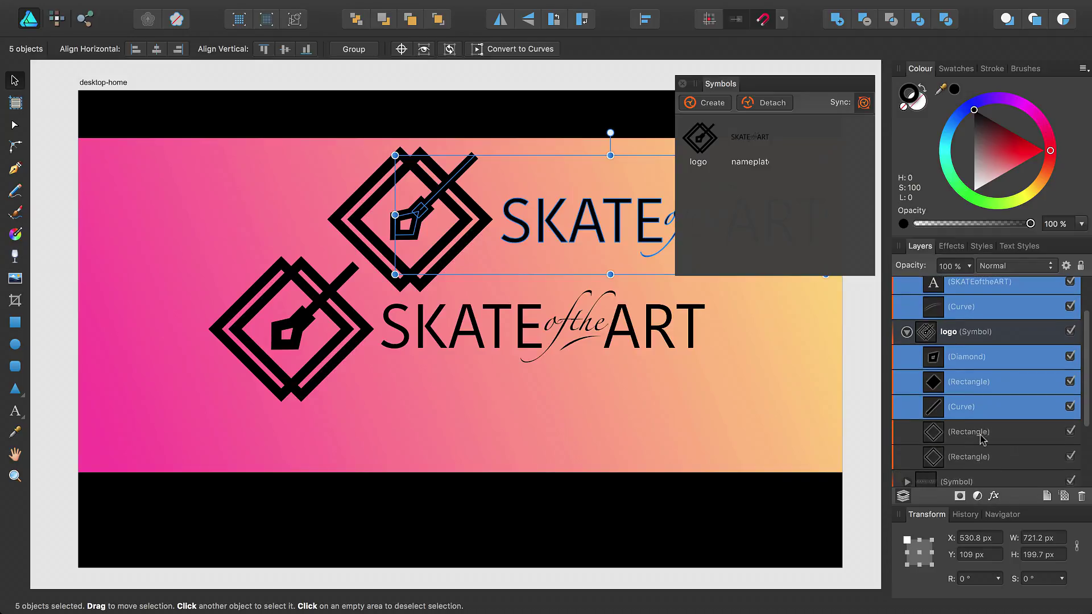
left_click(990, 433, "super")
left_click(973, 457, "super")
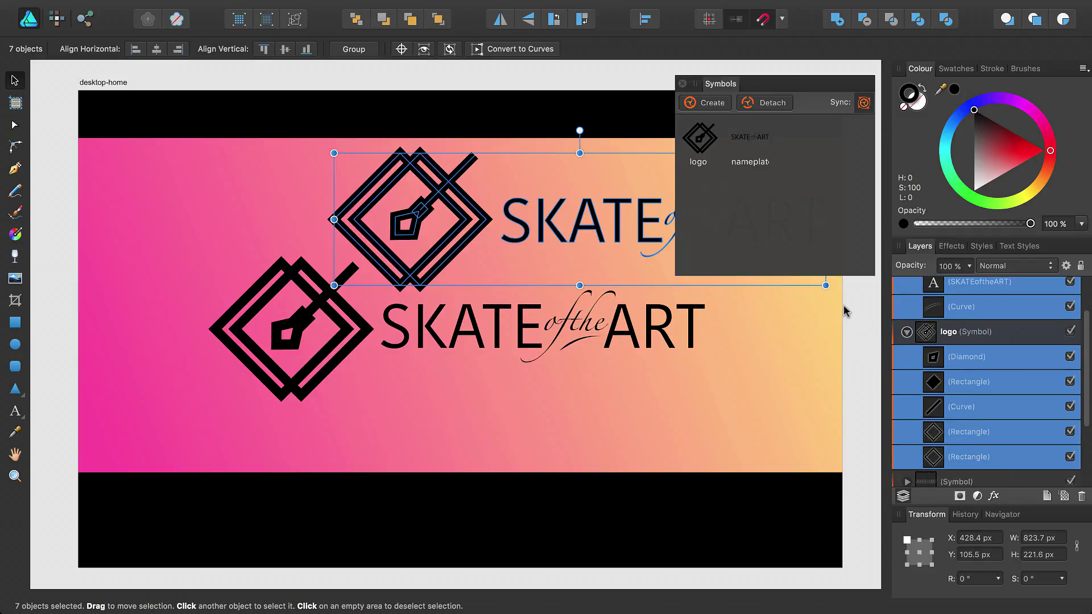
left_click_drag(825, 286, 639, 235)
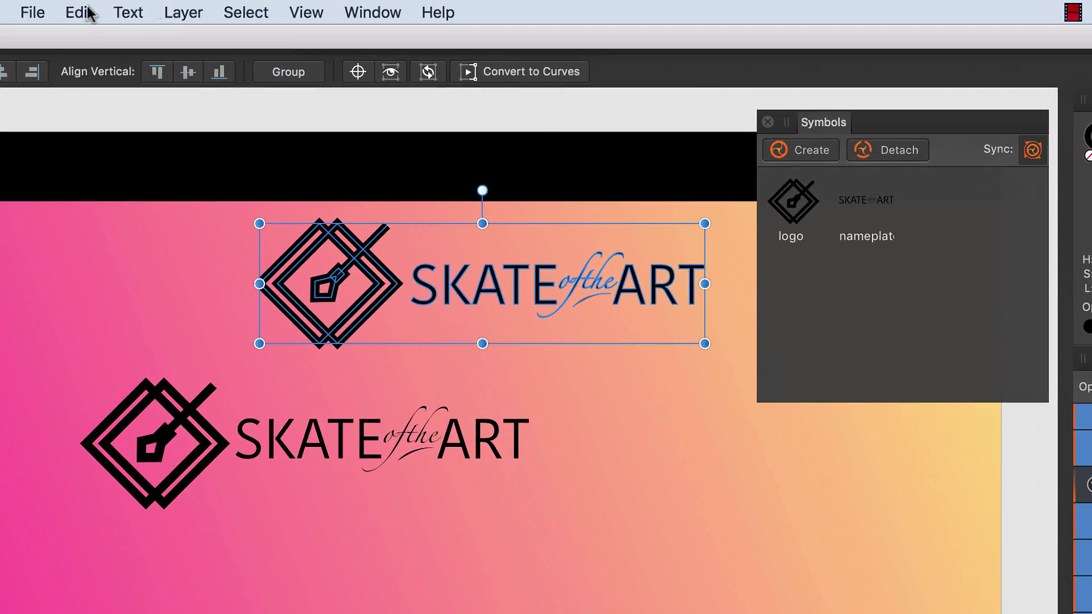
left_click(80, 13)
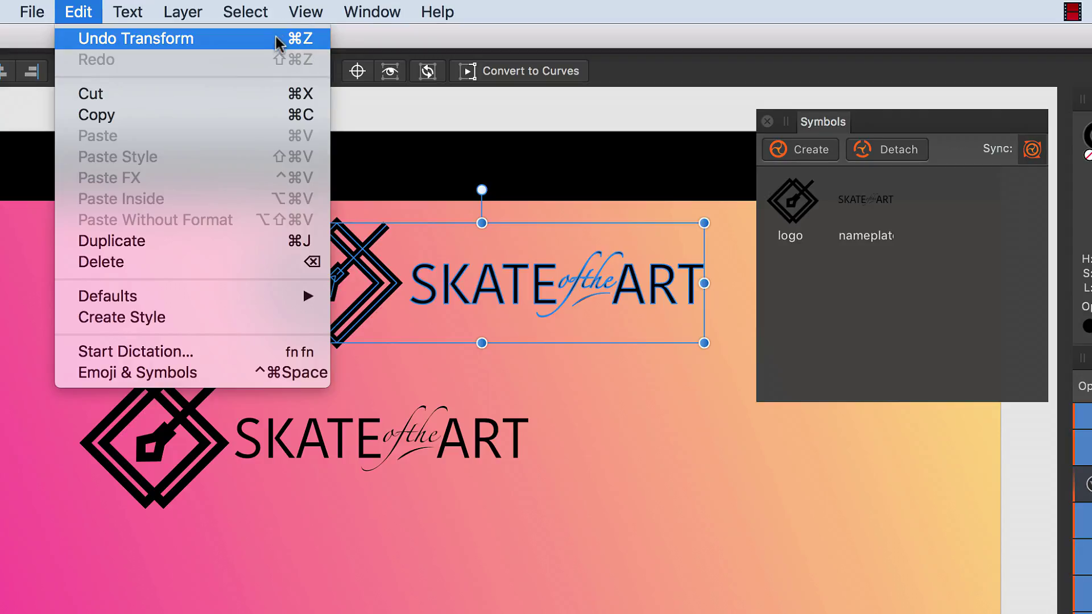
left_click(199, 40)
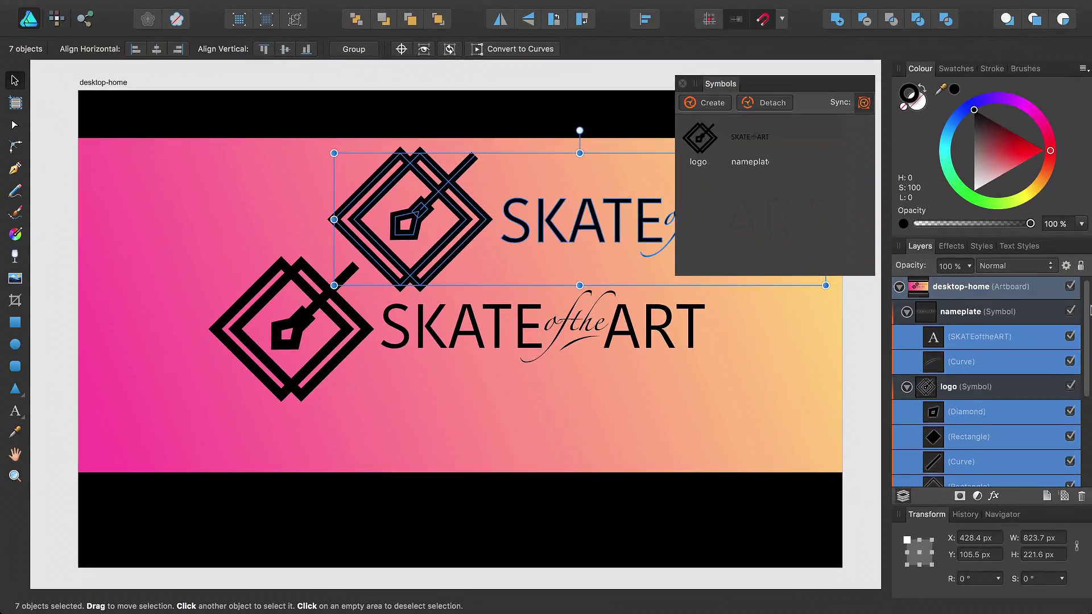
Scale the upper nameplate and logo symbols together to about 211.6 px wide and move them into the header at X 30, Y 11.5 px
left_click(1022, 314)
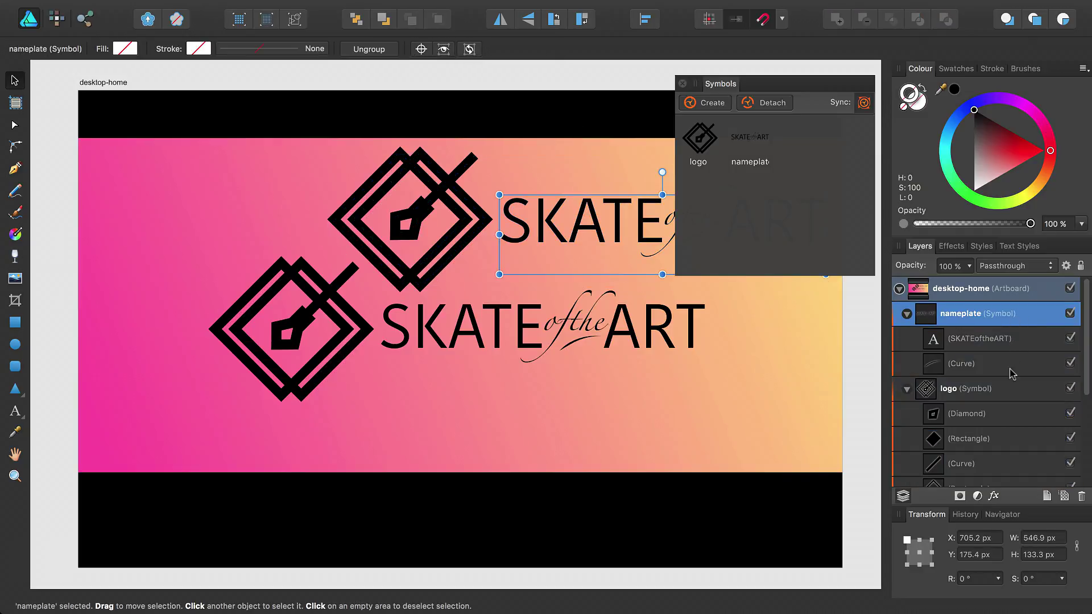
left_click(1008, 389, "shift")
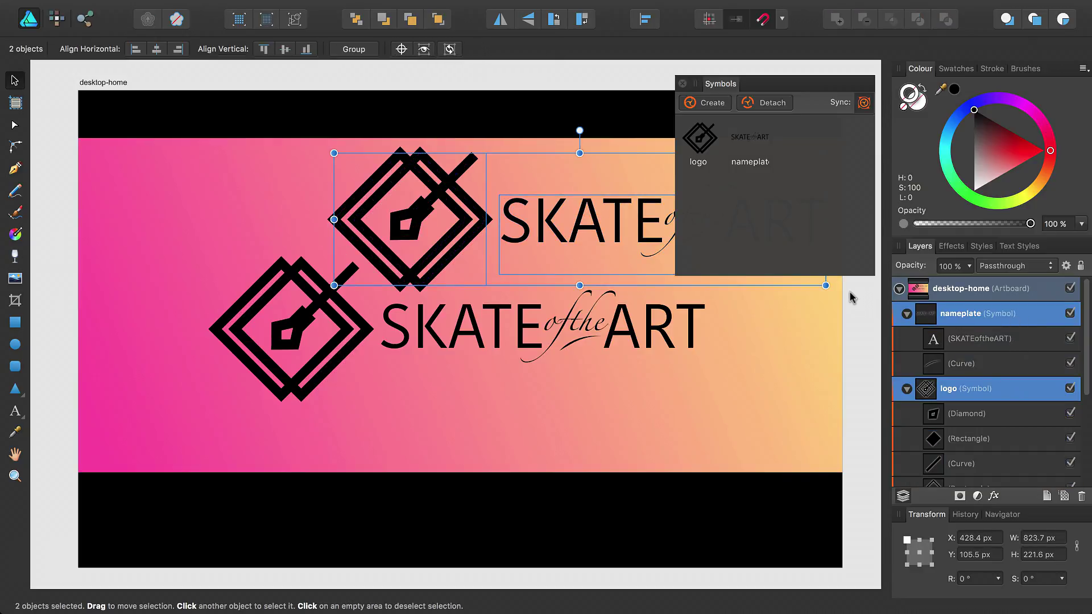
left_click_drag(826, 286, 461, 188)
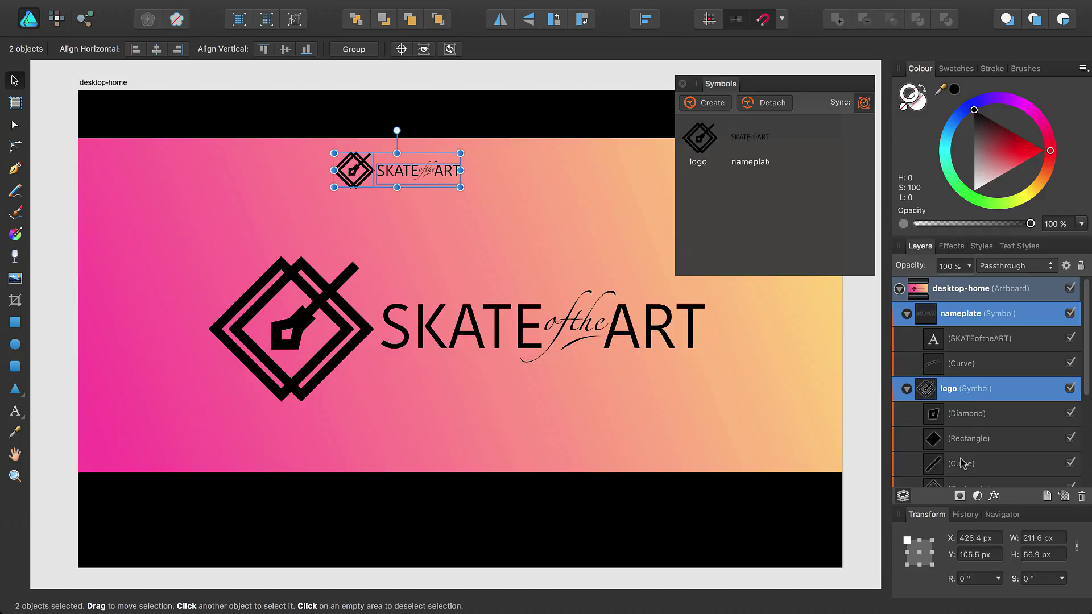
left_click_drag(361, 170, 120, 112)
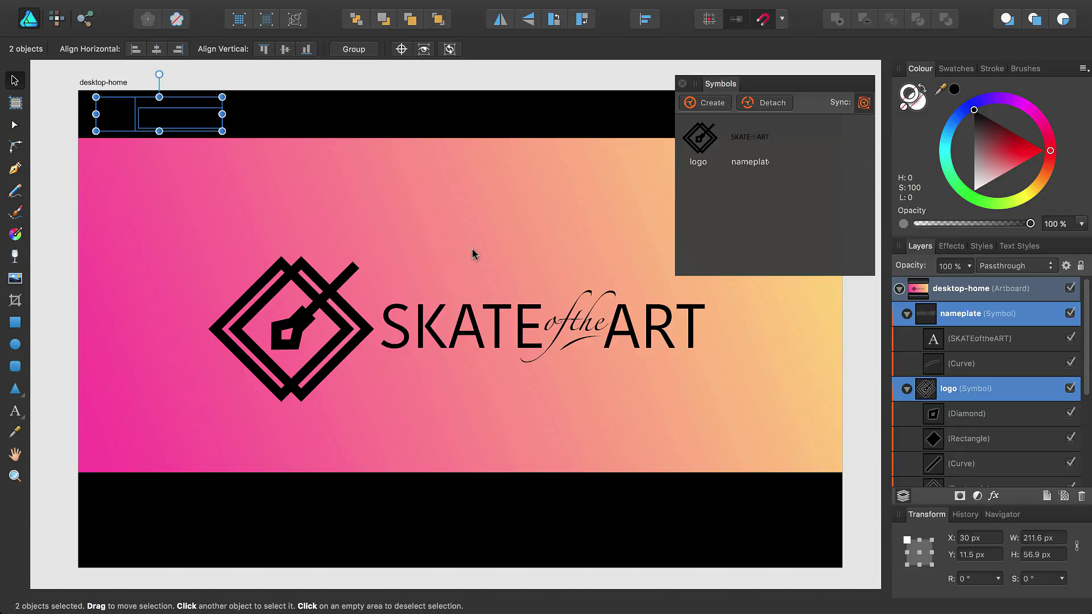
Change the fill of the SKATEoftheART text inside the header's nameplate symbol to white
left_click(970, 343)
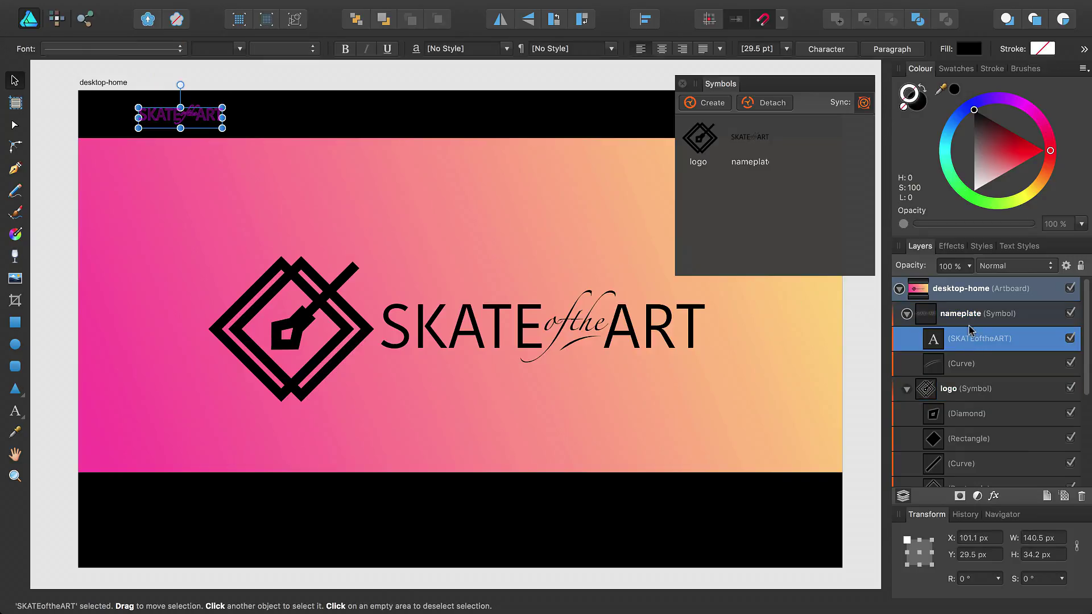
left_click(921, 105)
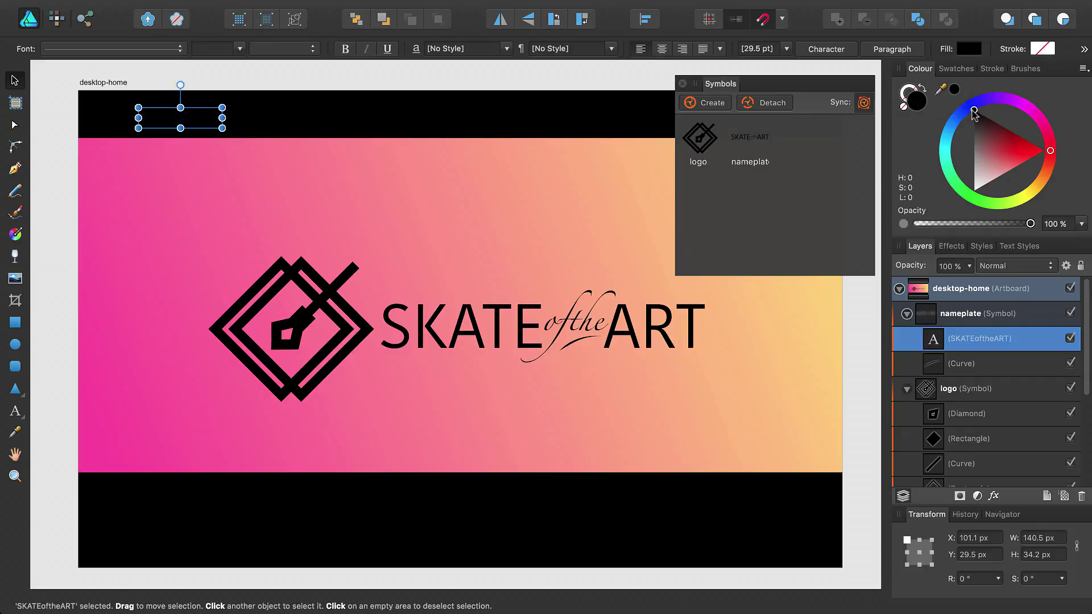
left_click_drag(974, 110, 974, 192)
Change the stroke of the nameplate's curve and of all five shapes in the header's logo symbol to white
left_click(967, 364)
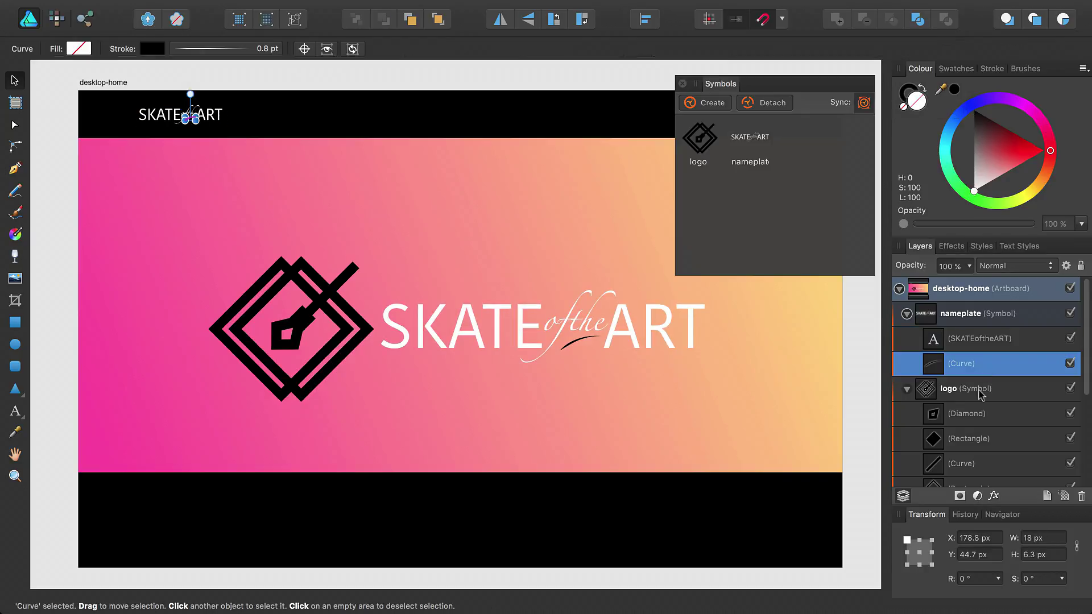
left_click(967, 414, "super")
left_click(967, 439, "super")
left_click(966, 463, "super")
scroll(967, 455, "down", 5)
left_click(962, 330, "super")
left_click(960, 350, "super")
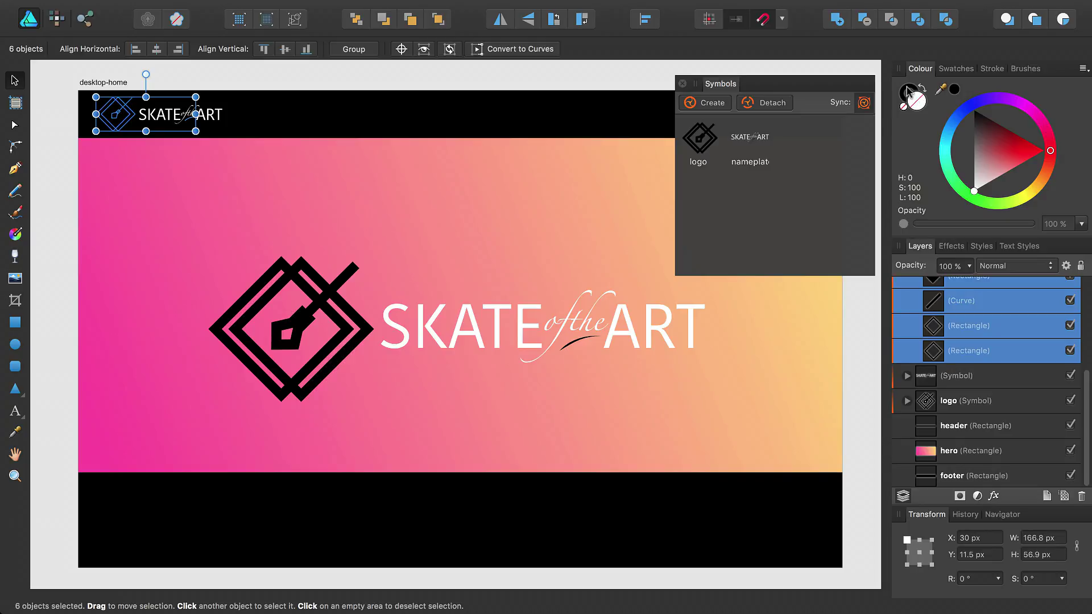
left_click_drag(975, 112, 975, 193)
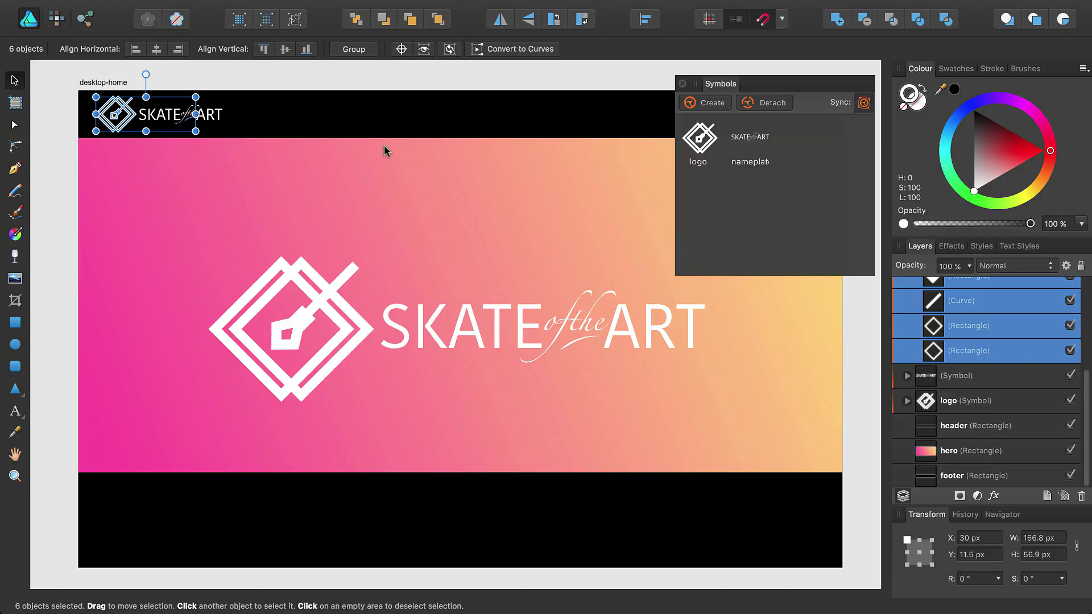
Duplicate the header's logo and nameplate and move the copies into the footer at about X 563 px, Y 692 px
left_click_drag(70, 66, 257, 163)
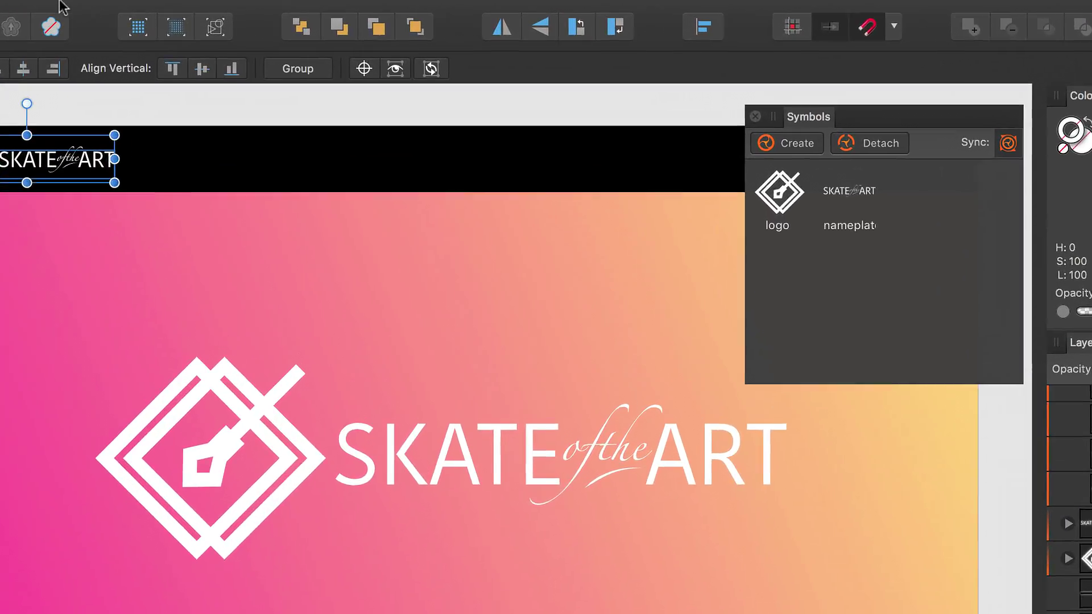
left_click(78, 13)
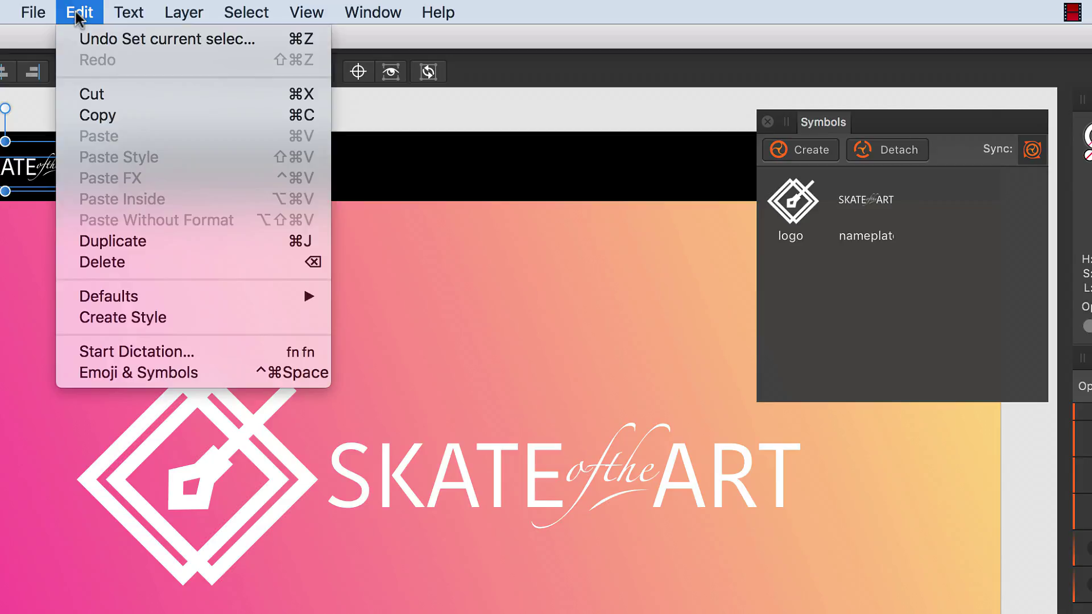
left_click(185, 242)
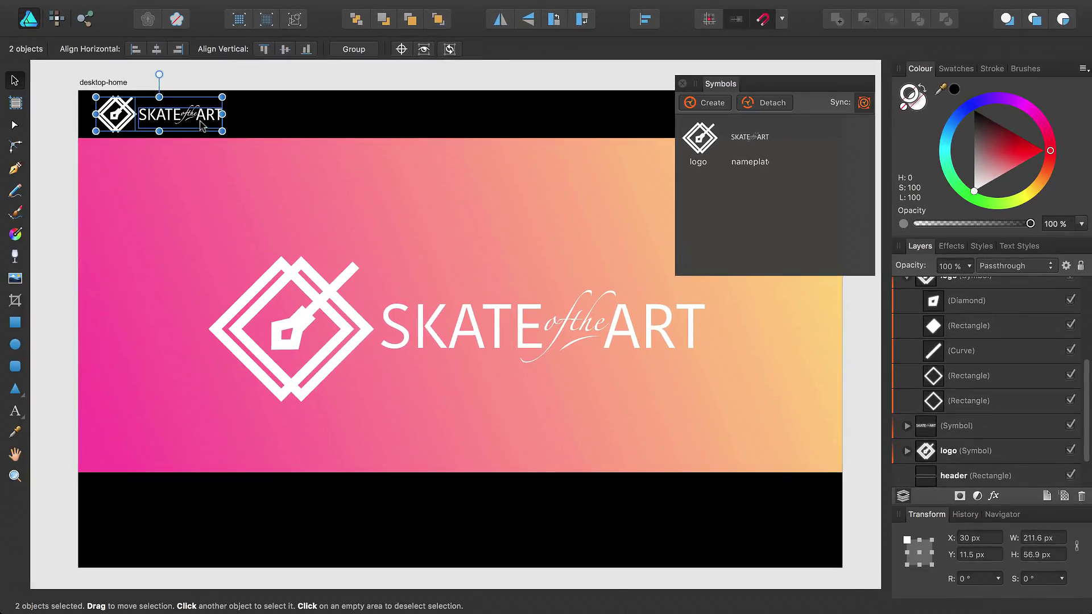
left_click_drag(73, 185, 472, 613)
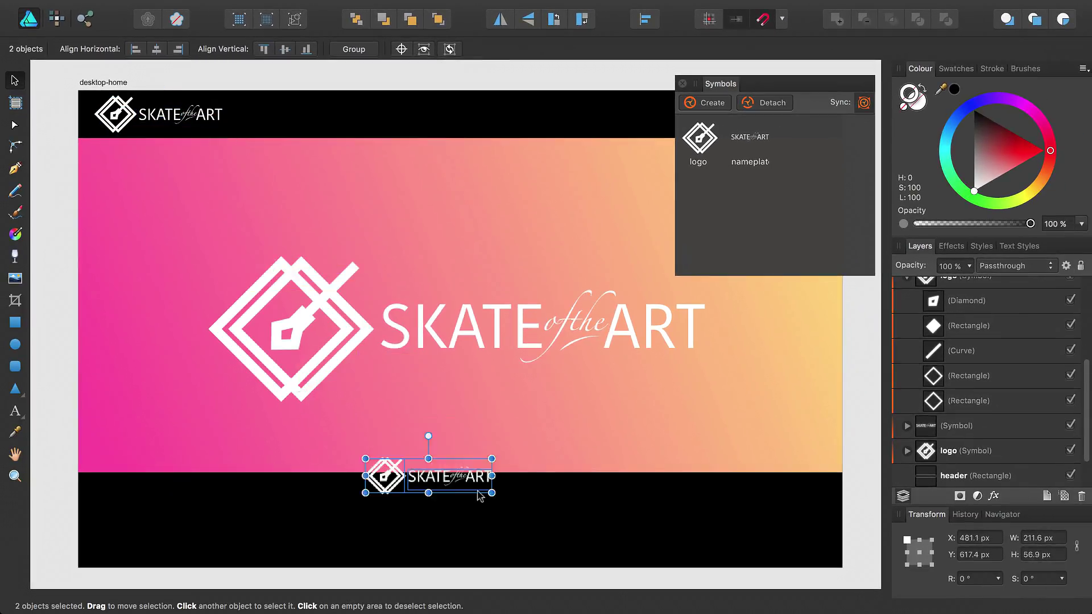
left_click_drag(480, 496, 528, 541)
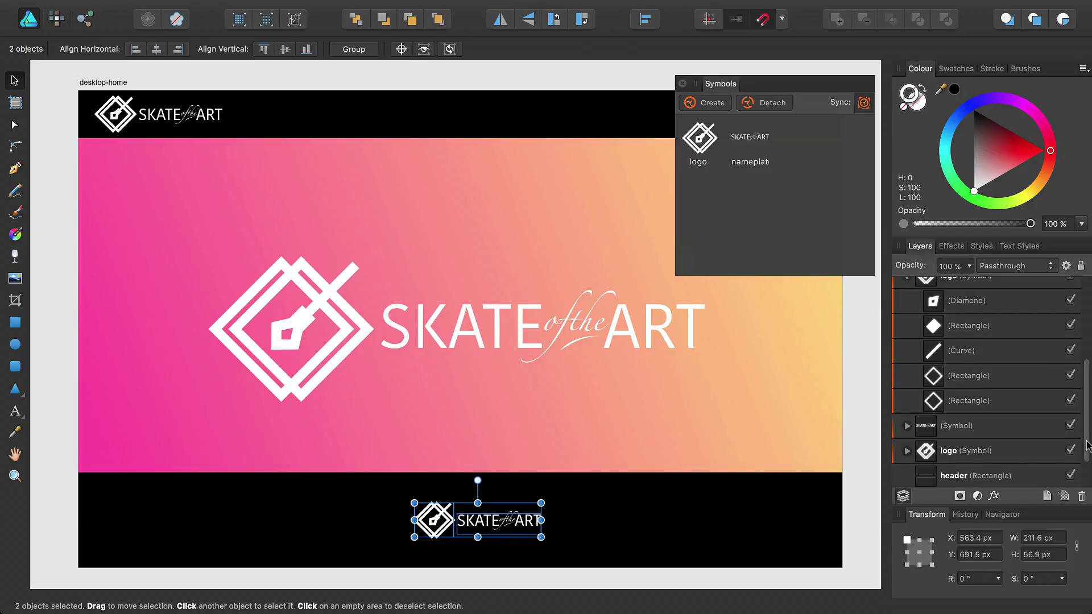
Rotate the diamond, small rectangle and curve that form the pen inside the large hero logo symbol to about 87°
left_click_drag(1088, 445, 1090, 352)
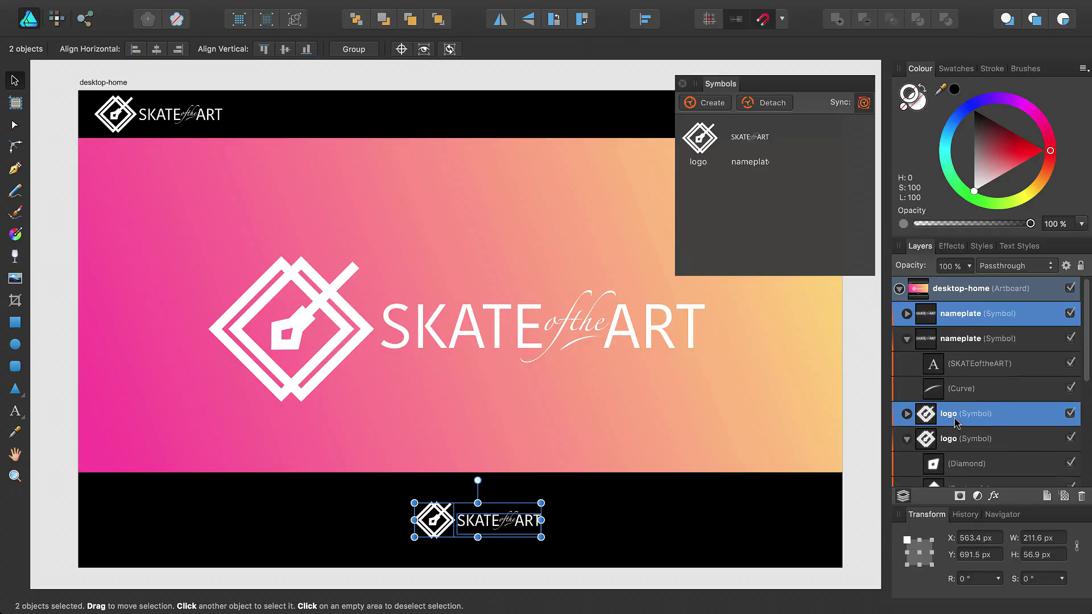
left_click(906, 339)
left_click(907, 389)
scroll(1001, 421, "down", 2)
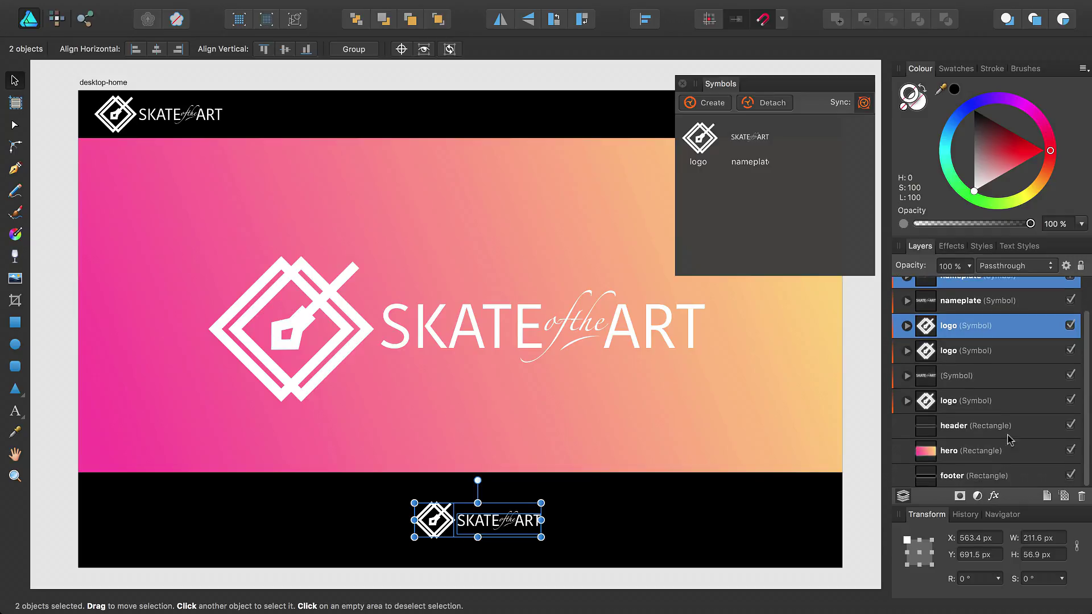
left_click(907, 401)
left_click(957, 425)
left_click(967, 455, "shift")
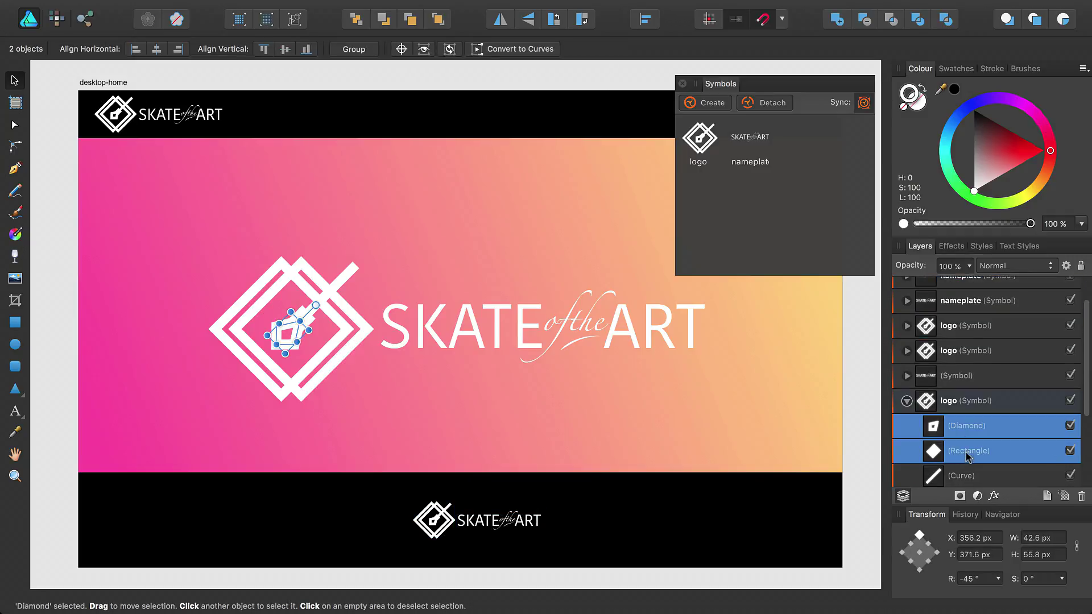
left_click(967, 475, "shift")
left_click_drag(316, 241, 167, 292)
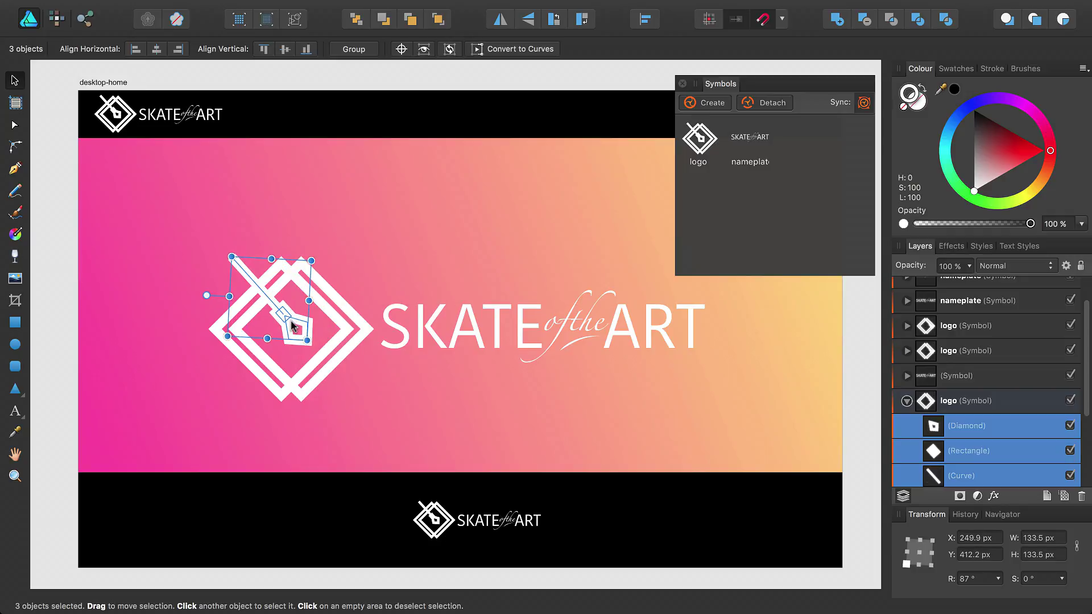
Add a short vertical Pen tool line above the hero logo's diamonds inside the symbol, with a 17 pt stroke
left_click(15, 169)
left_click(402, 49)
left_click_drag(303, 263, 302, 235)
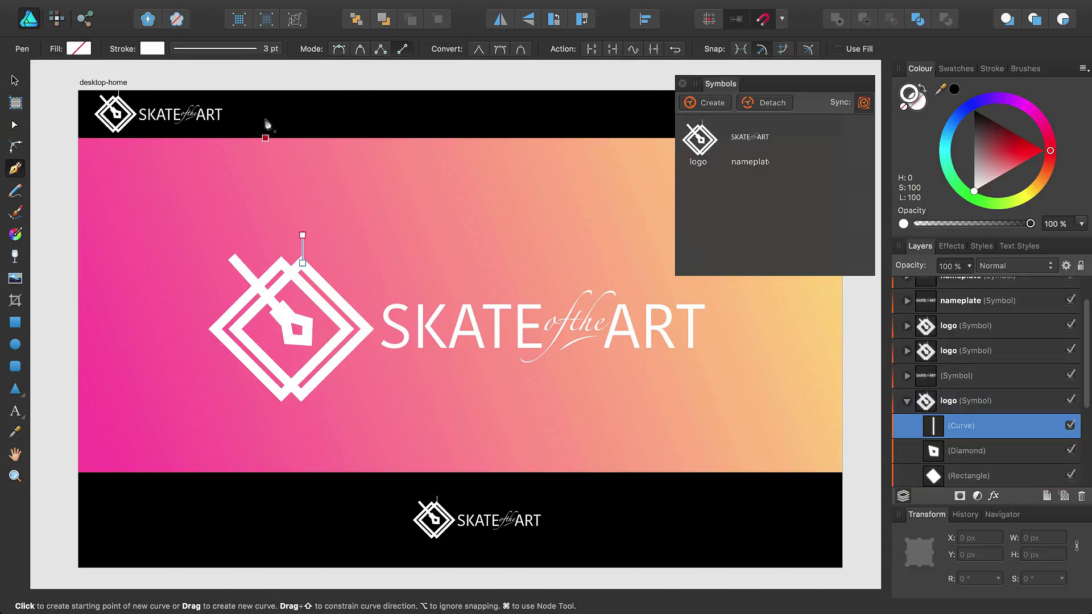
left_click(226, 48)
left_click_drag(174, 96, 217, 97)
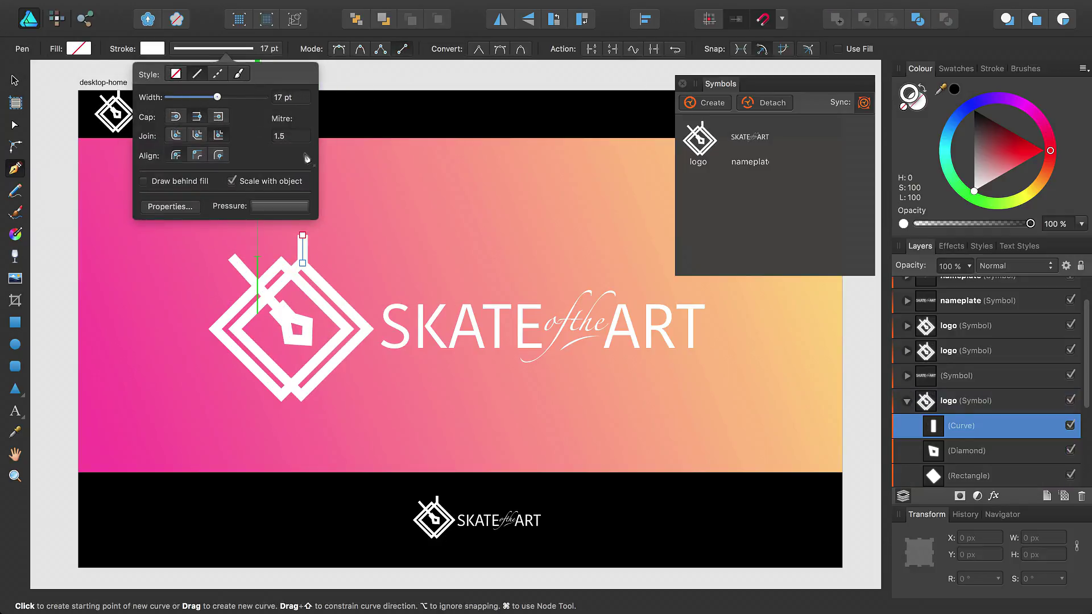
Delete the short vertical line from the logo symbol and return to the Move tool
left_click(981, 425)
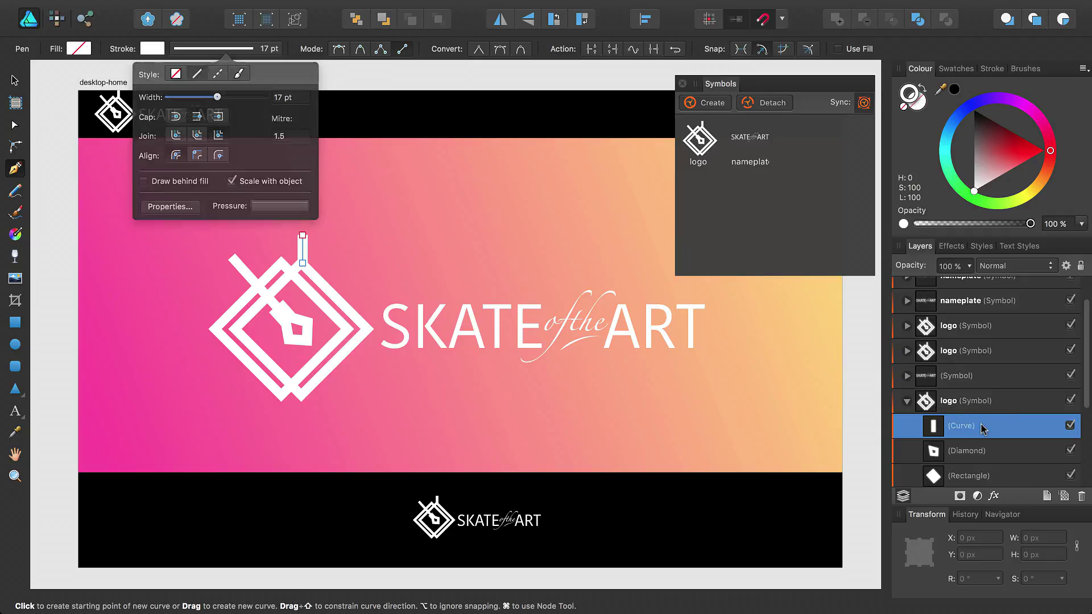
left_click(1082, 497)
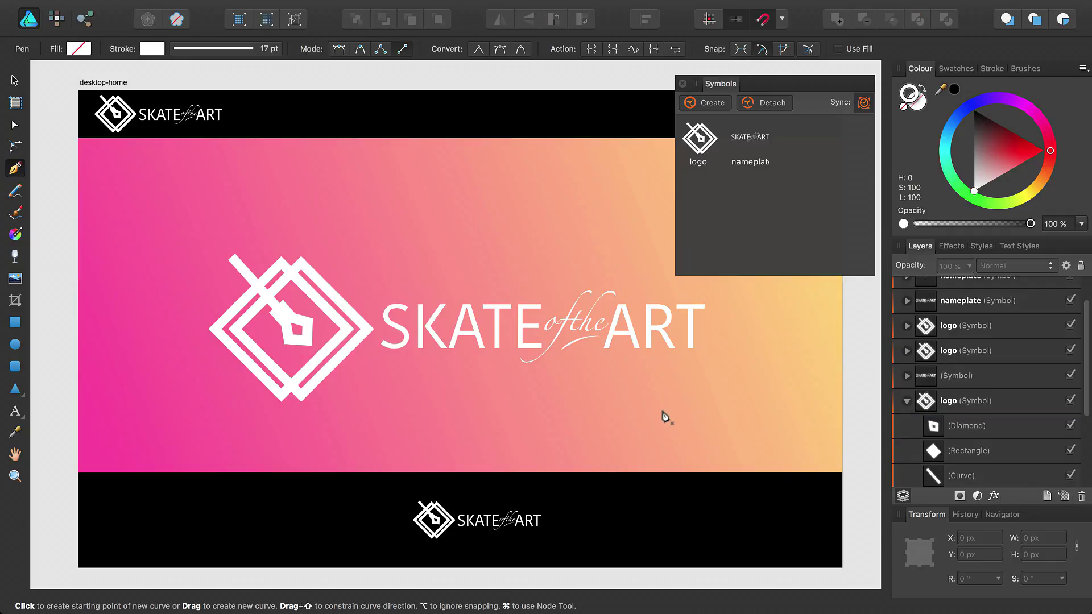
left_click(15, 81)
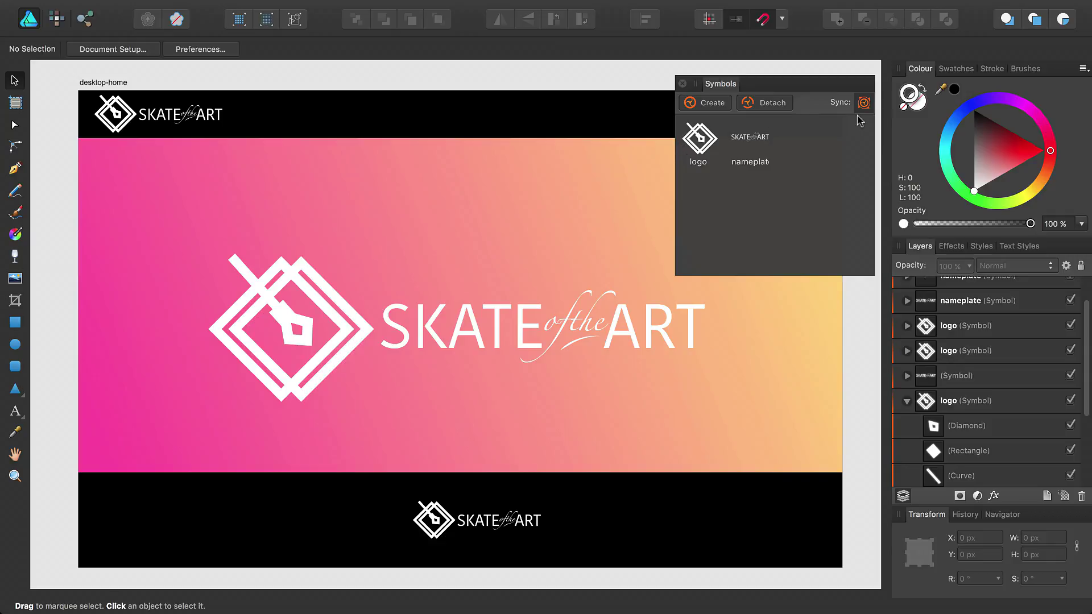
Nest each logo and nameplate symbol pair inside its matching hero, header or footer rectangle in the layer stack
left_click(906, 402)
left_click(975, 405)
left_click(976, 380, "shift")
left_click_drag(975, 380, 982, 449)
left_click(972, 390)
left_click(970, 342, "super")
left_click_drag(969, 342, 978, 412)
left_click(966, 342)
left_click(960, 318, "super")
left_click_drag(960, 318, 966, 419)
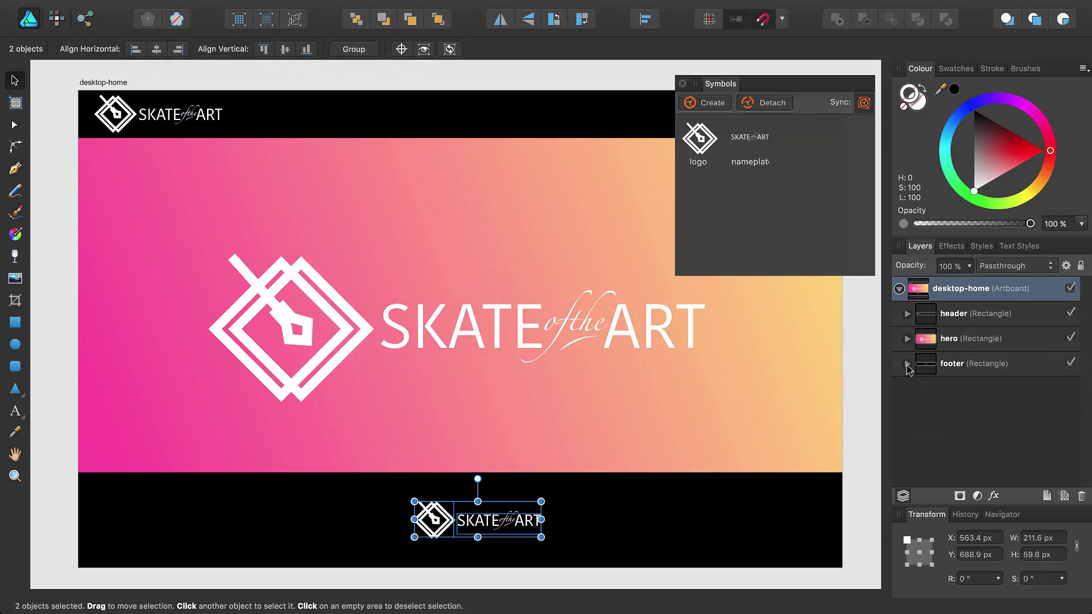
Rearrange the footer's symbols so the logo sits centred above the nameplate, at about X 570 px, Y 675 px overall
left_click(433, 520)
left_click(527, 522)
left_click_drag(434, 520, 465, 524)
left_click(961, 365)
left_click(907, 364)
left_click(968, 389)
left_click(966, 414, "shift")
left_click(907, 364)
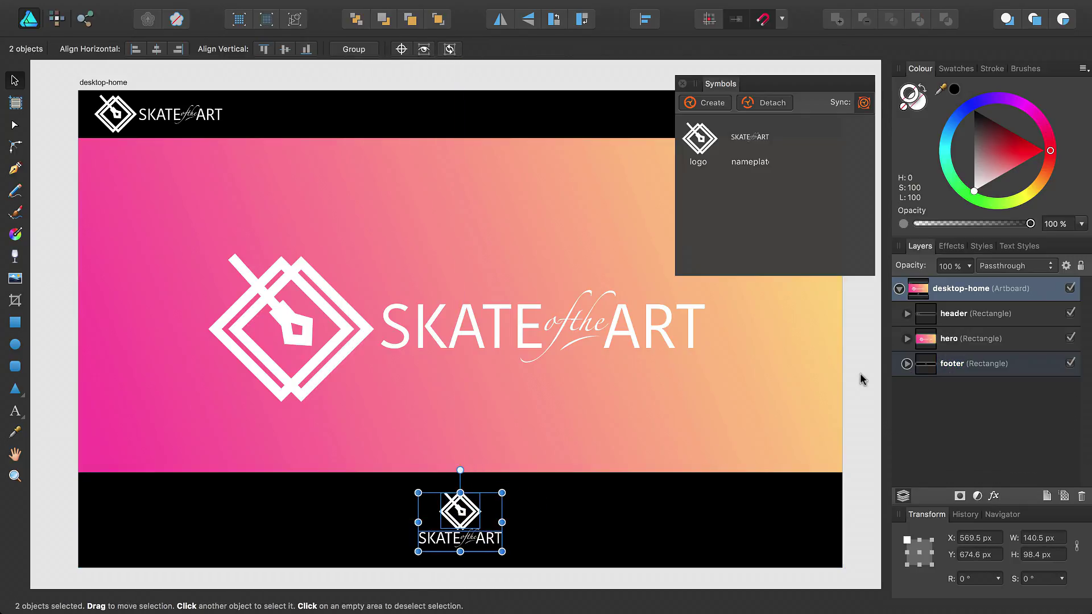
left_click(862, 380)
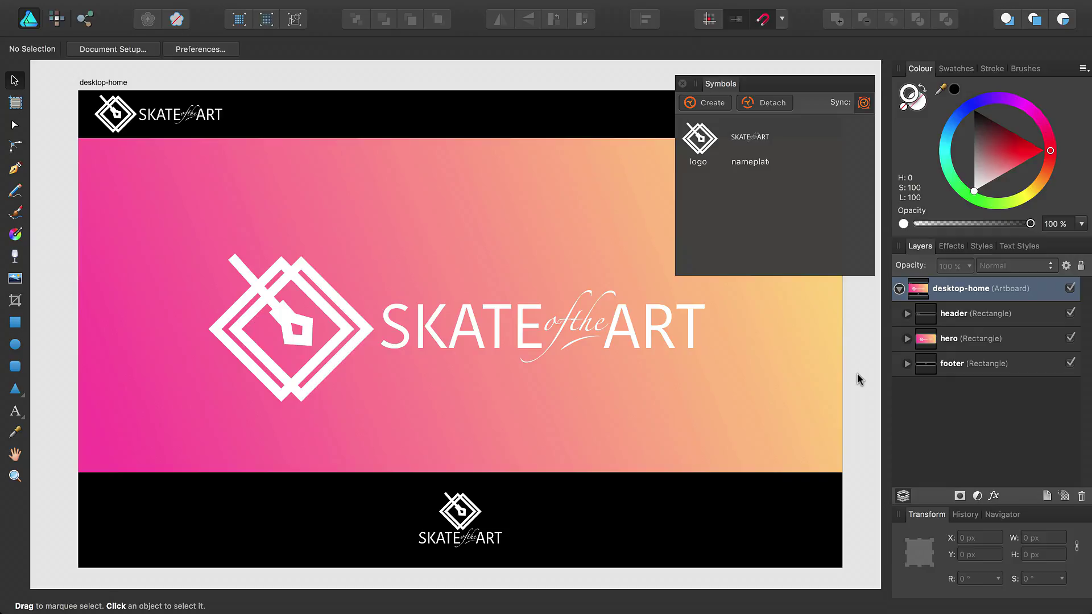
Detach the hero's nameplate instance from its symbol
left_click(906, 339)
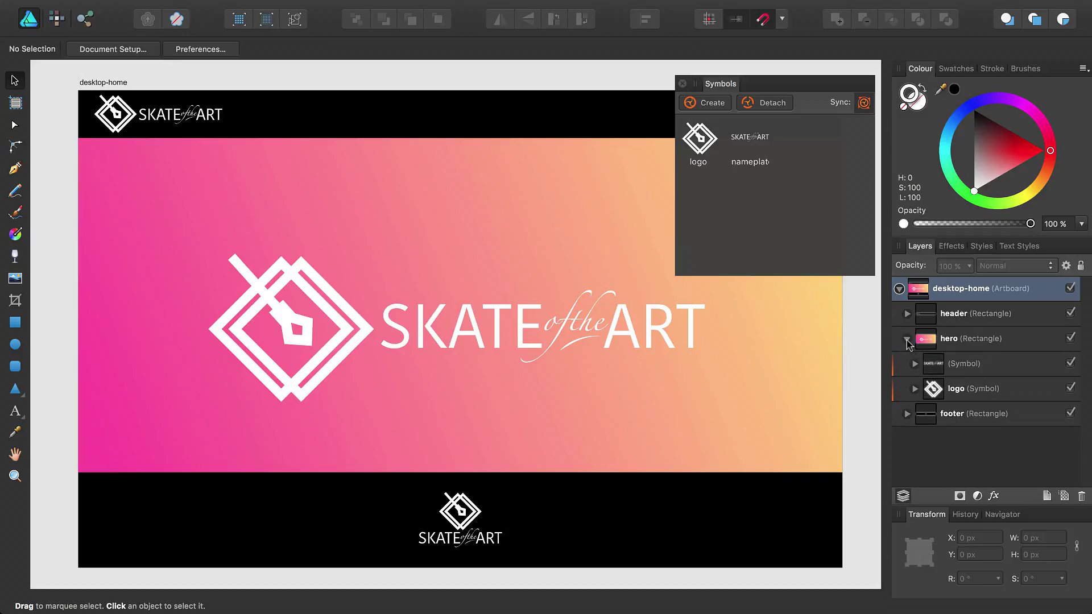
left_click(970, 365)
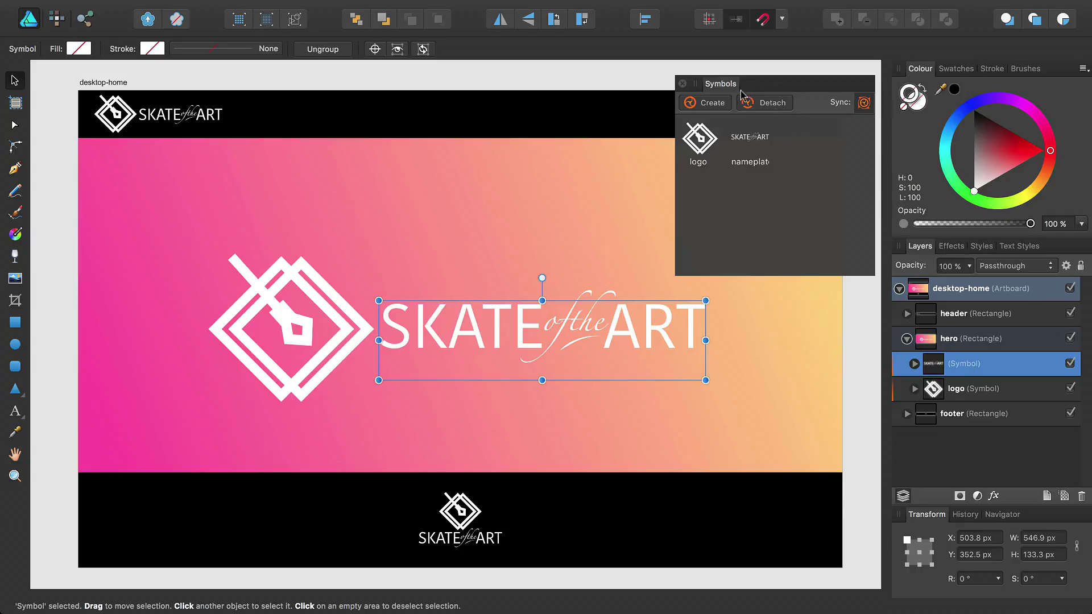
left_click(783, 106)
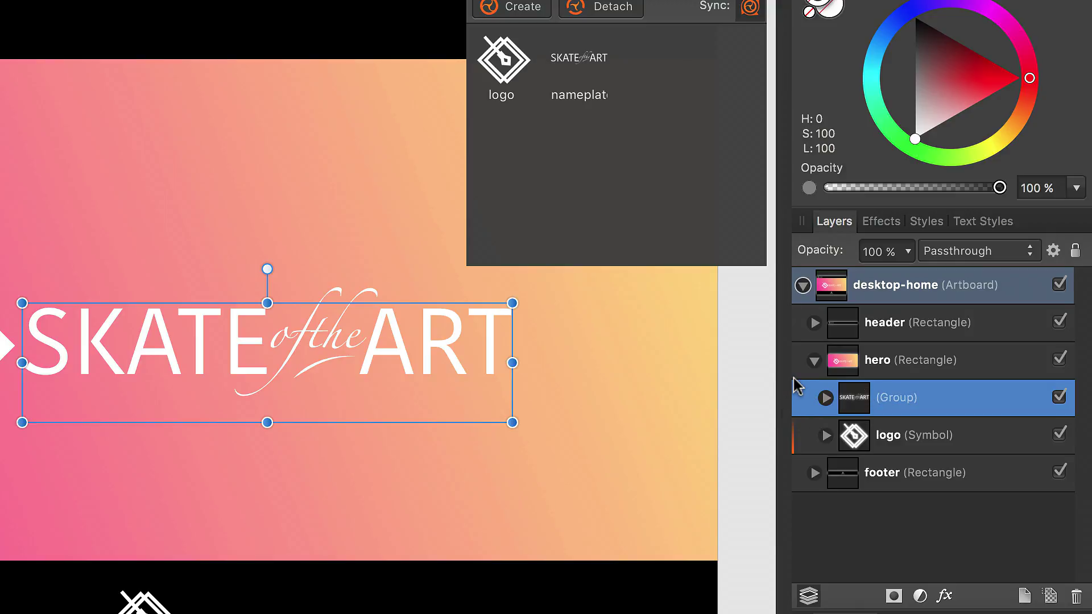
Delete the curve from inside the hero's detached nameplate group
left_click(826, 398)
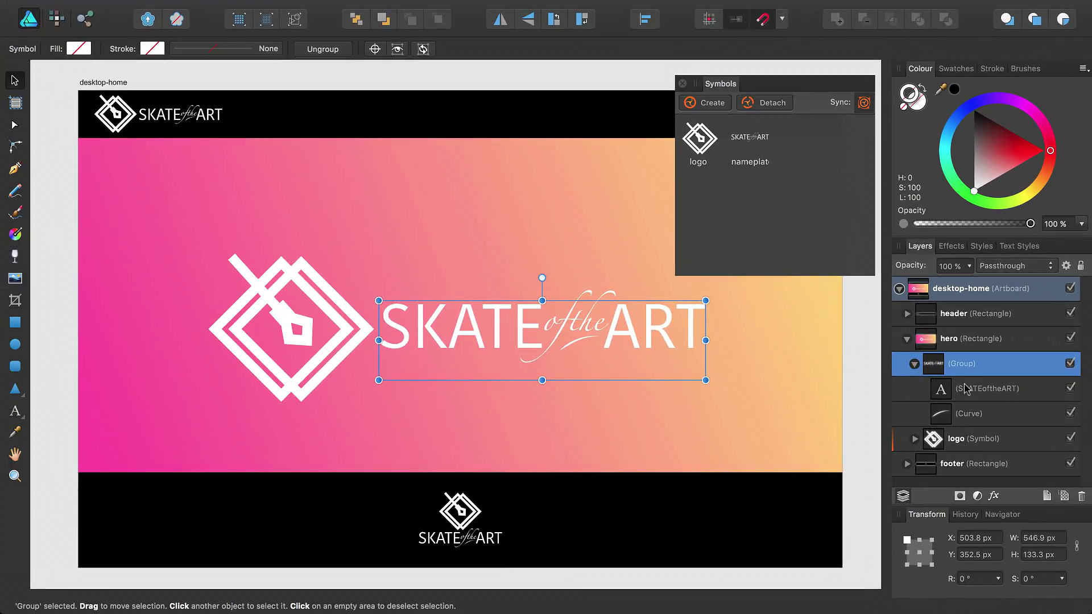
left_click(936, 472)
left_click(1081, 496)
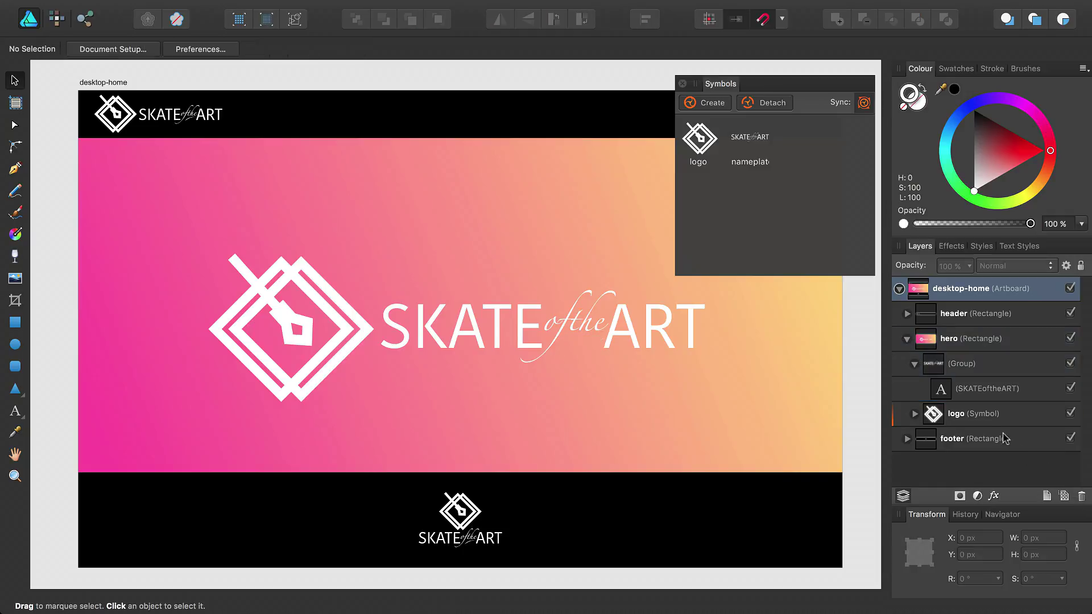
Remove "ofthe" from the hero nameplate text and make "ART" bold so it reads SKATEART
left_click(976, 396)
key("t")
left_click_drag(607, 328, 546, 327)
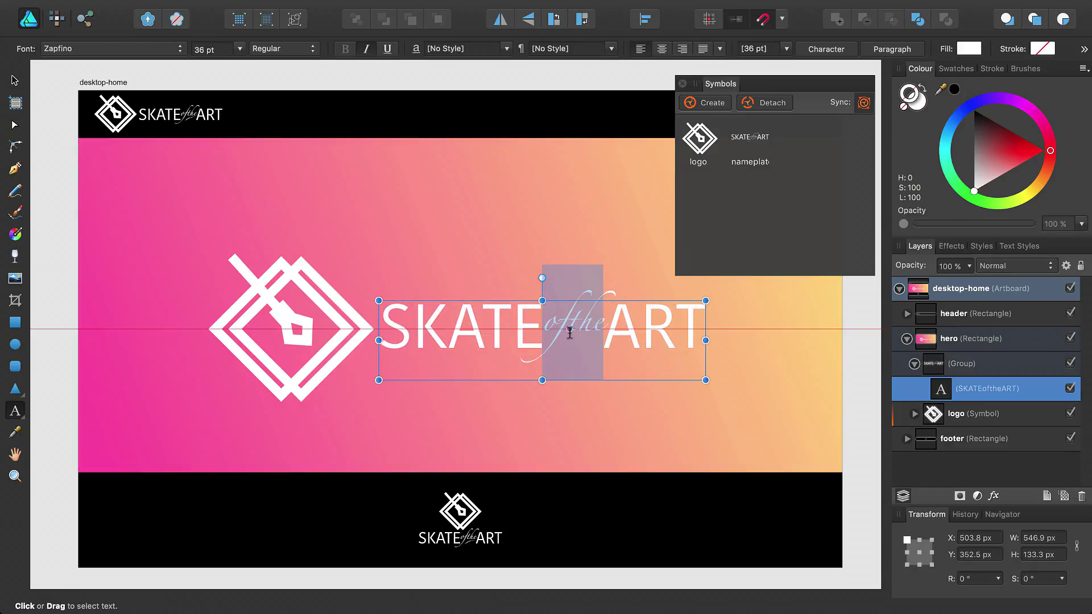
key("BackSpace")
key("shift+Right")
key("shift+Right")
key("shift+Right")
key("ctrl+b")
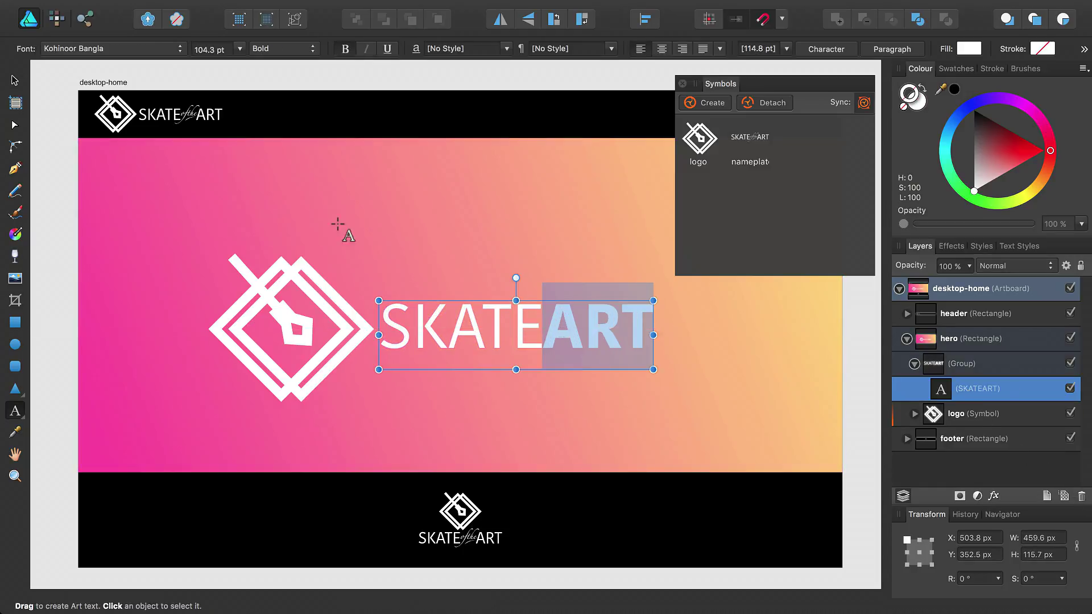
Shrink the SKATEART text to about 334 × 84 px and place it in the hero's lower-right corner, at about X 933 px, Y 550 px
left_click(15, 82)
left_click_drag(379, 300, 453, 320)
left_click_drag(515, 352, 694, 449)
Give the SKATEART text a mid-grey fill with lightness 50, 50% layer opacity and the Colour Burn blend mode
left_click_drag(972, 189, 955, 154)
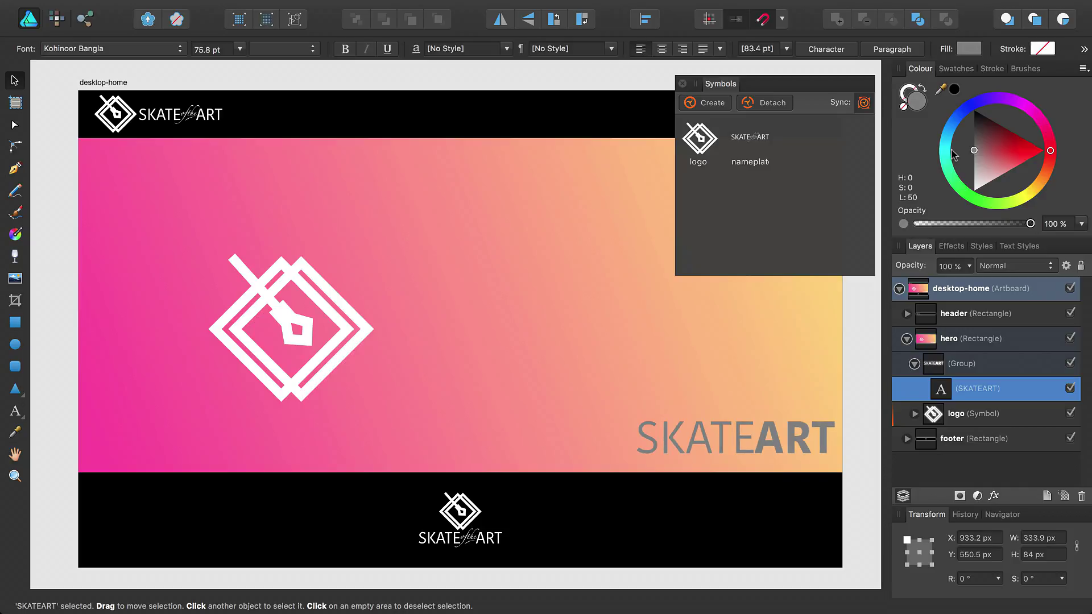
left_click(970, 266)
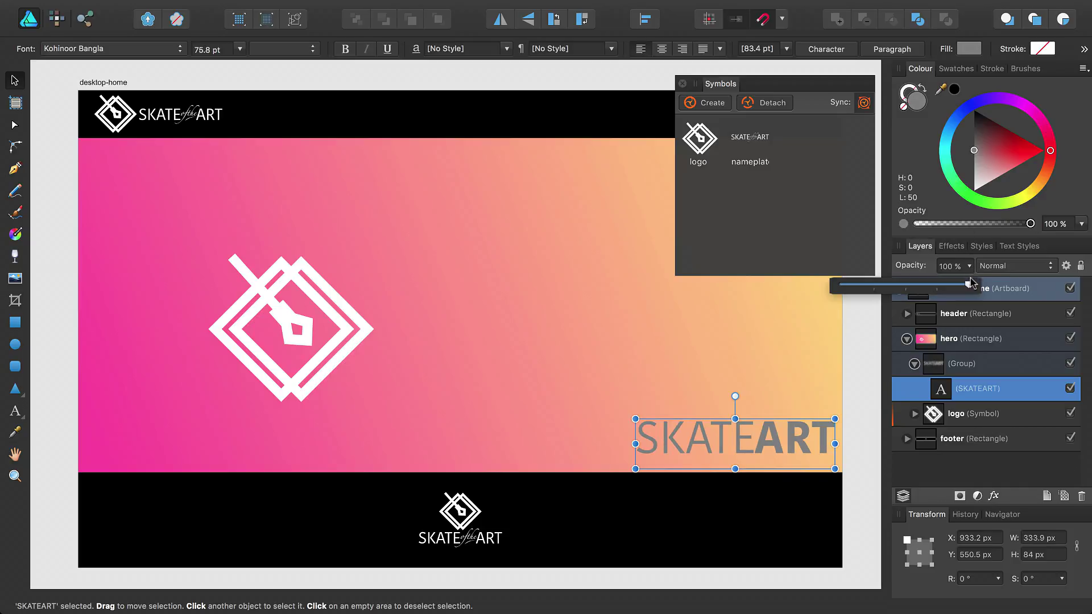
left_click_drag(969, 283, 906, 284)
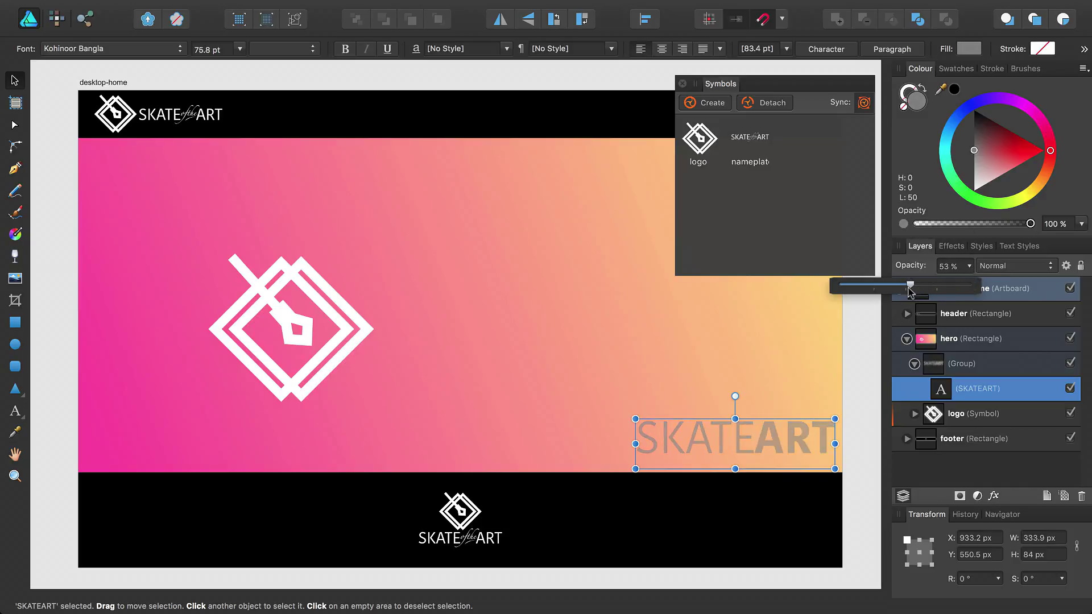
left_click(1001, 267)
left_click(1007, 314)
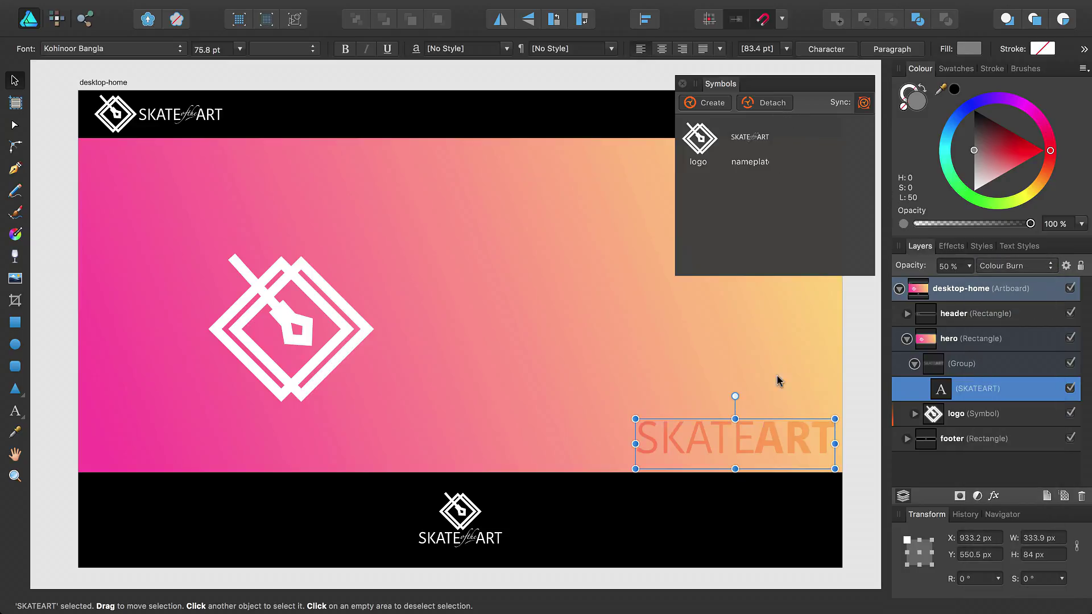
Enlarge the hero's logo symbol to about 404 × 368 px and centre it horizontally in the hero, at about X 438 px, Y 176 px
right_click(758, 139)
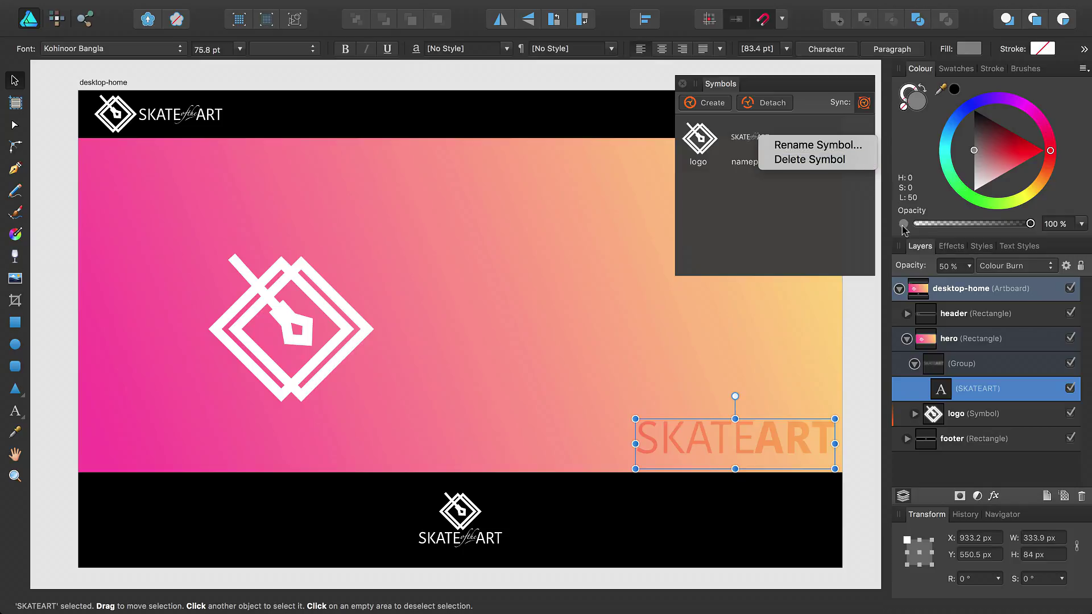
left_click(988, 415)
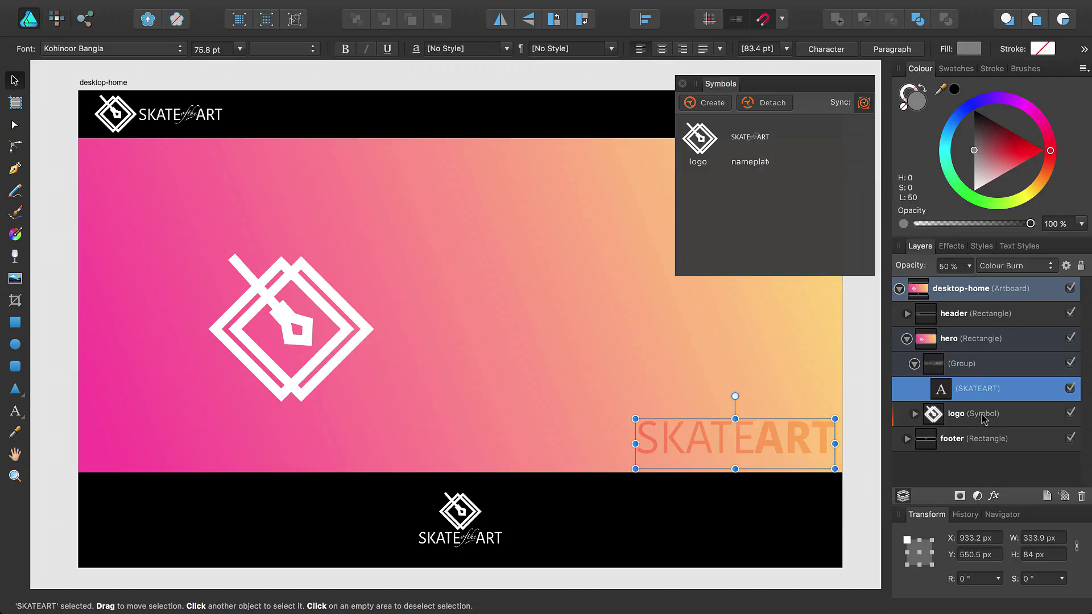
left_click(984, 419)
left_click_drag(324, 360, 492, 335)
left_click_drag(535, 377, 572, 430)
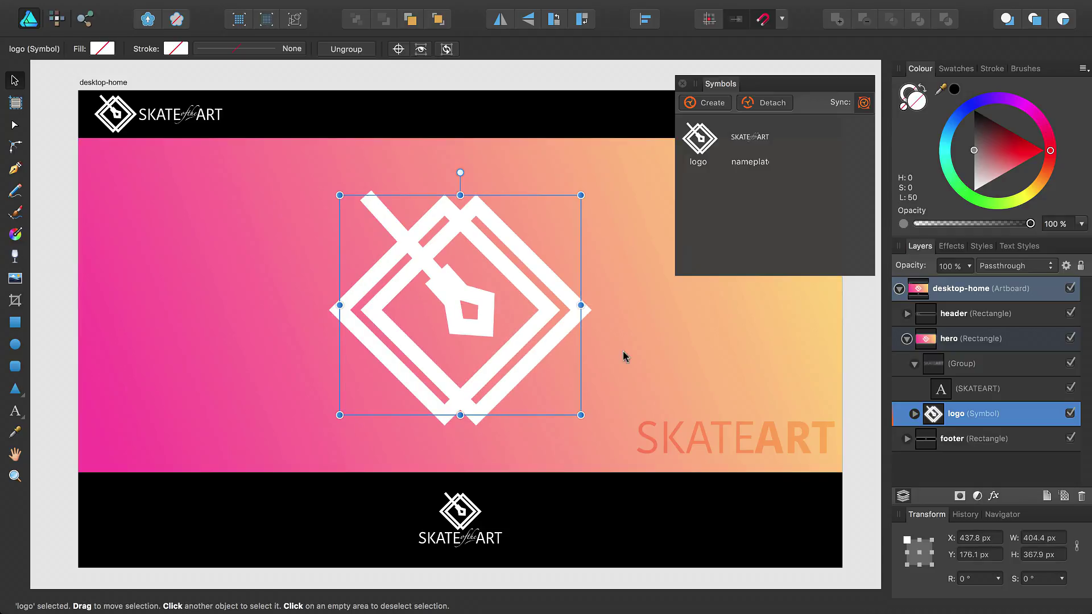
Try restyling the hero logo with a mid-grey stroke, Colour Burn blending and 25% opacity while symbol syncing is on
left_click(914, 98)
left_click(976, 152)
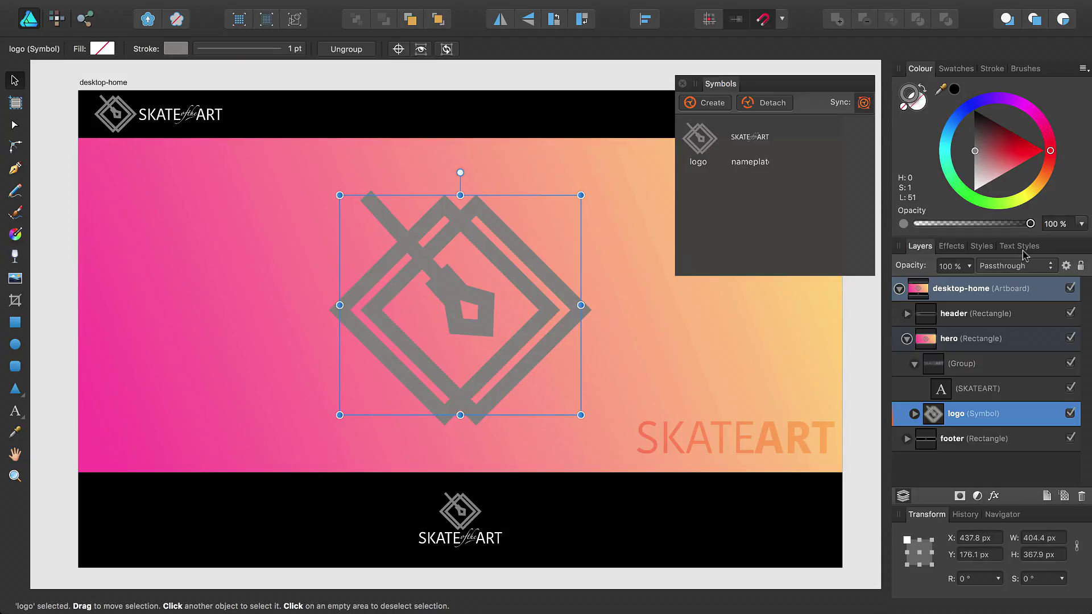
left_click(1016, 266)
left_click(1012, 327)
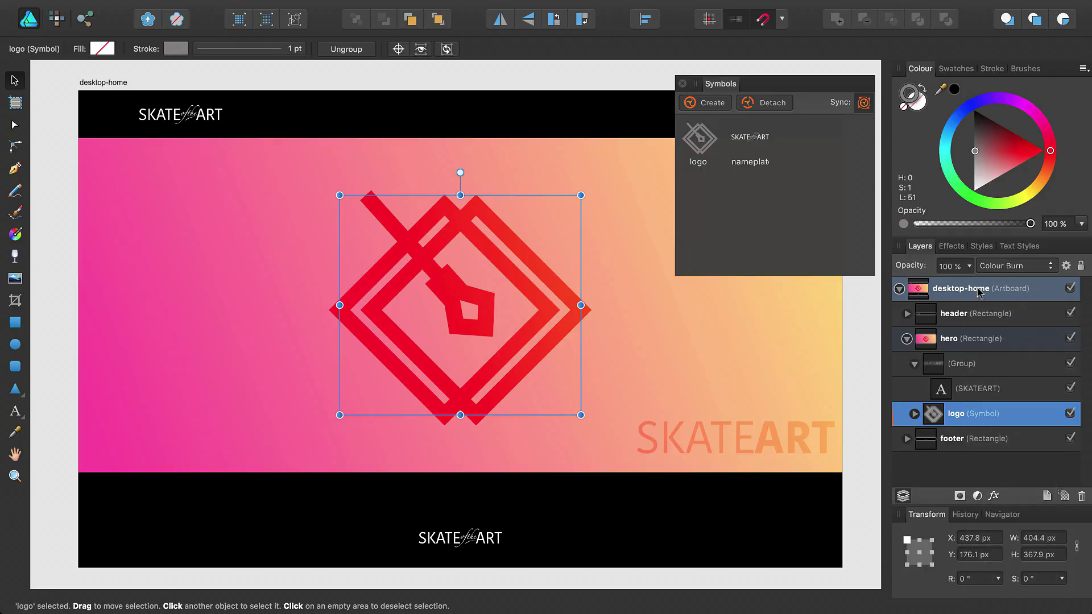
left_click(969, 265)
left_click_drag(974, 284, 873, 289)
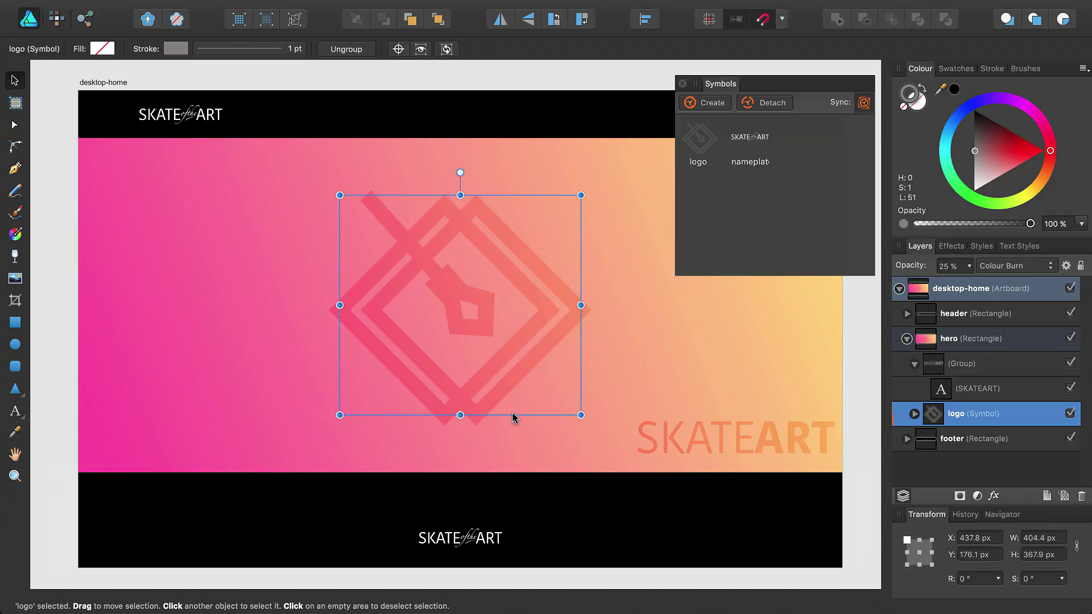
Undo the hero logo's opacity, blend mode and stroke colour changes
key("super+z")
key("super+z")
key("super+z")
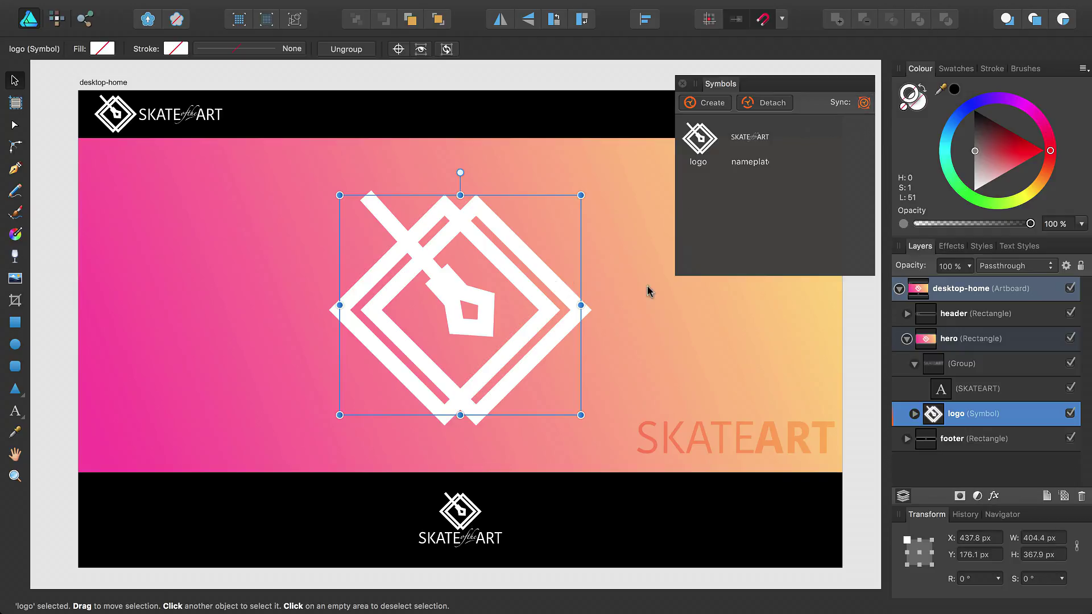
With symbol syncing off, give the hero logo a mid-grey stroke with lightness 50, the Colour Burn blend mode and 25% opacity
left_click(973, 153)
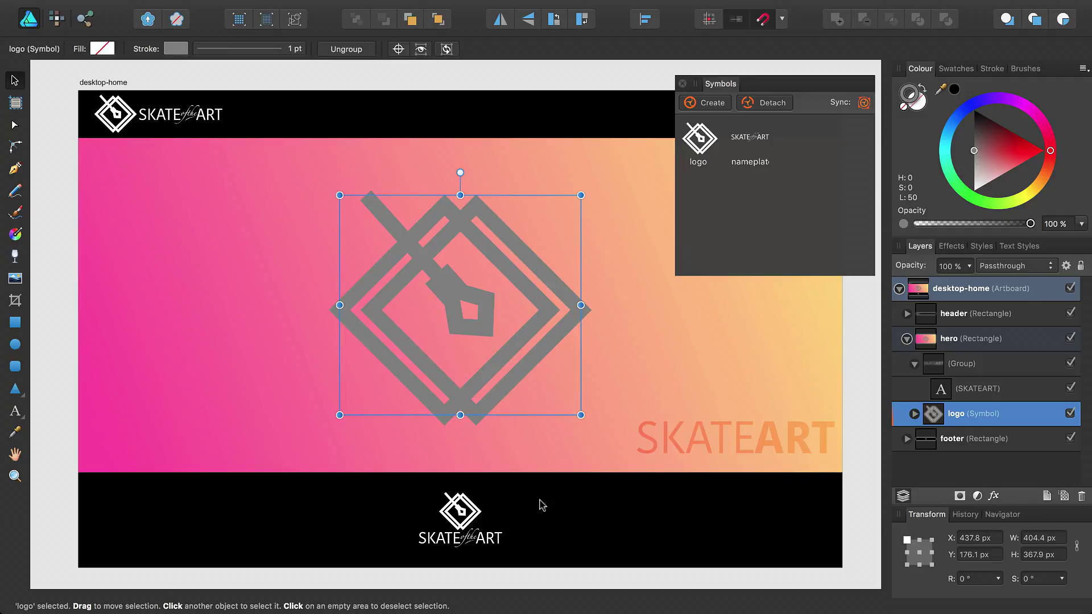
left_click(993, 267)
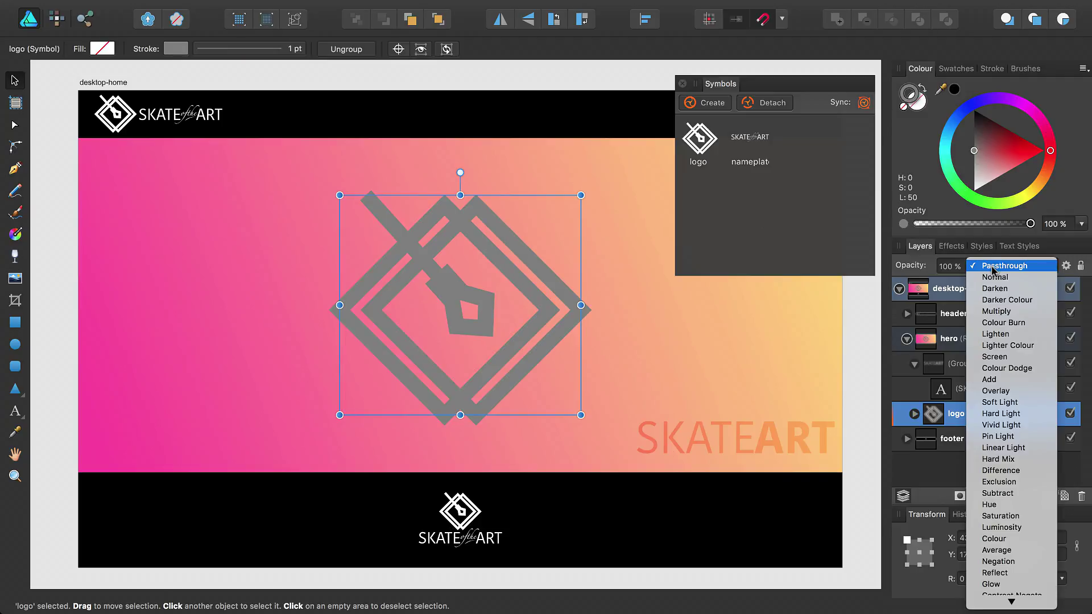
left_click(1007, 323)
left_click(970, 267)
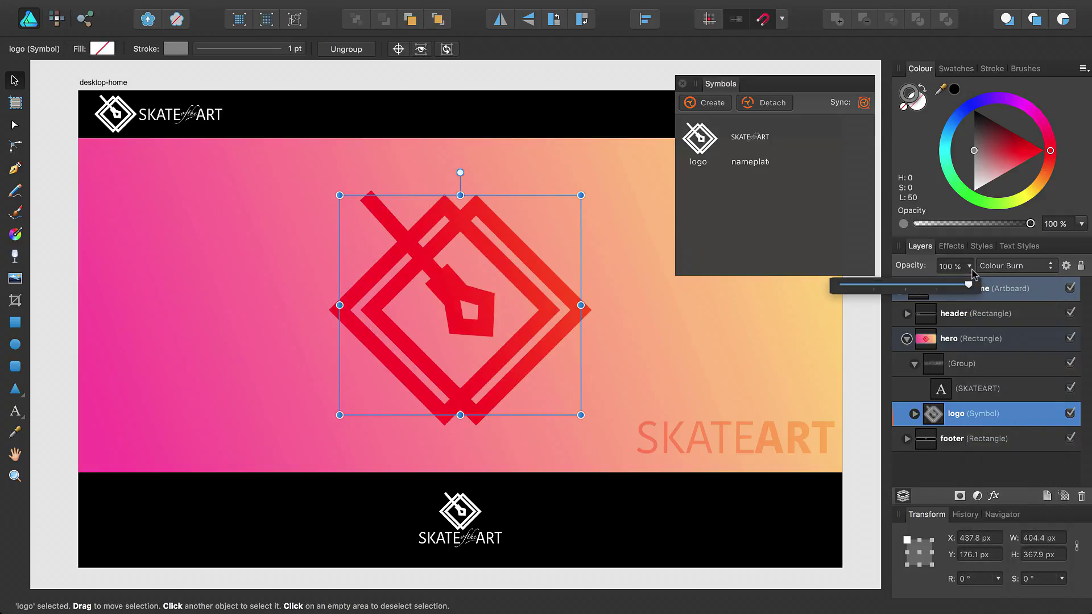
left_click_drag(969, 284, 876, 291)
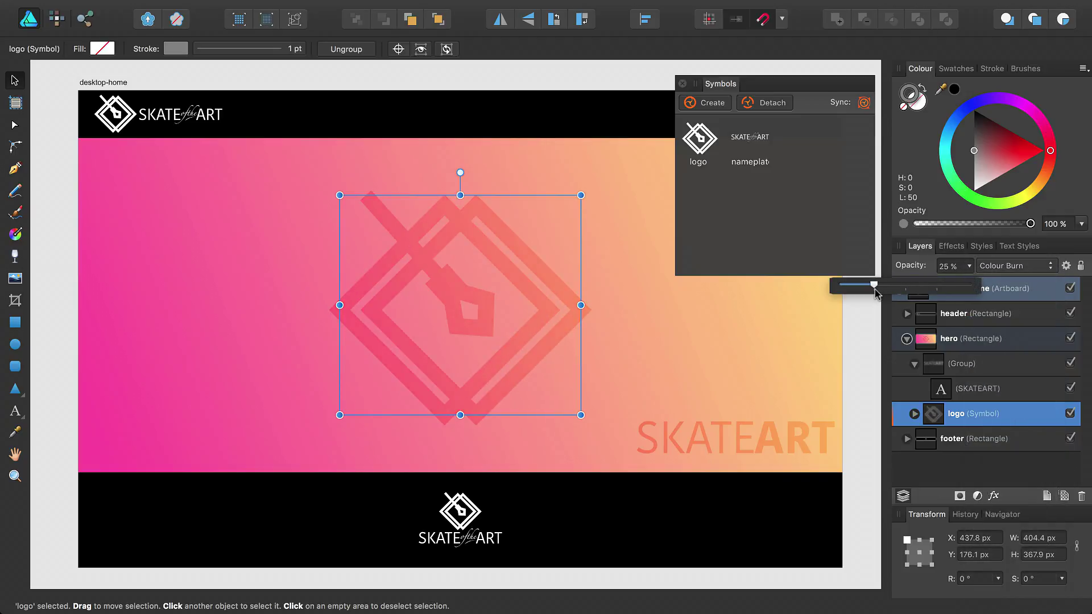
left_click(926, 269)
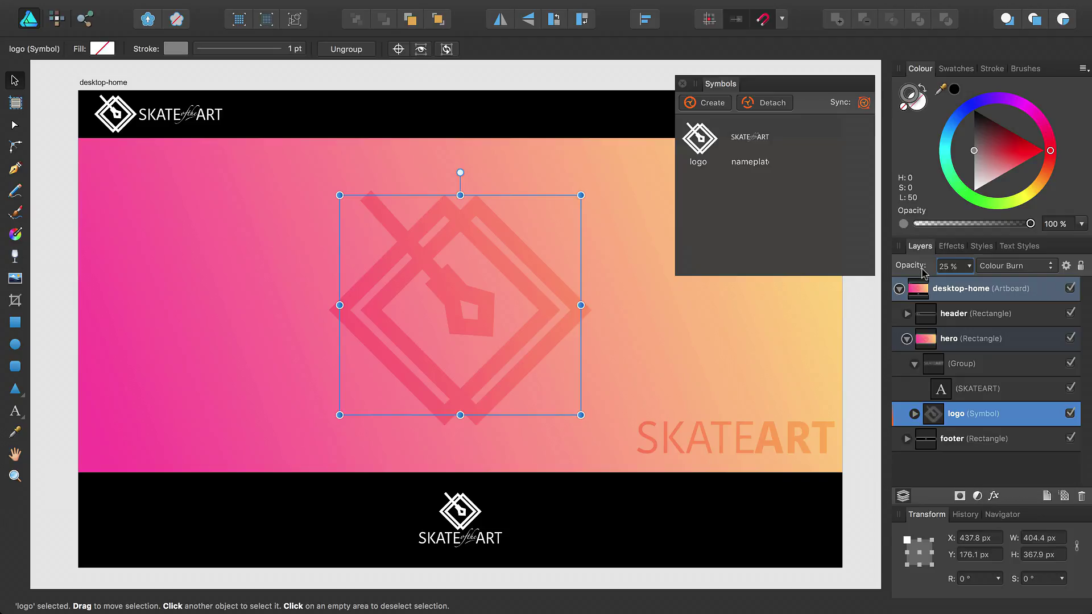
Turn symbol syncing back on and rotate the hero logo's nib diamond, small rectangle and curve together to about -87.7°, with the line pointing up and right
left_click(864, 103)
left_click(914, 414)
left_click(982, 449)
scroll(981, 449, "down", 3)
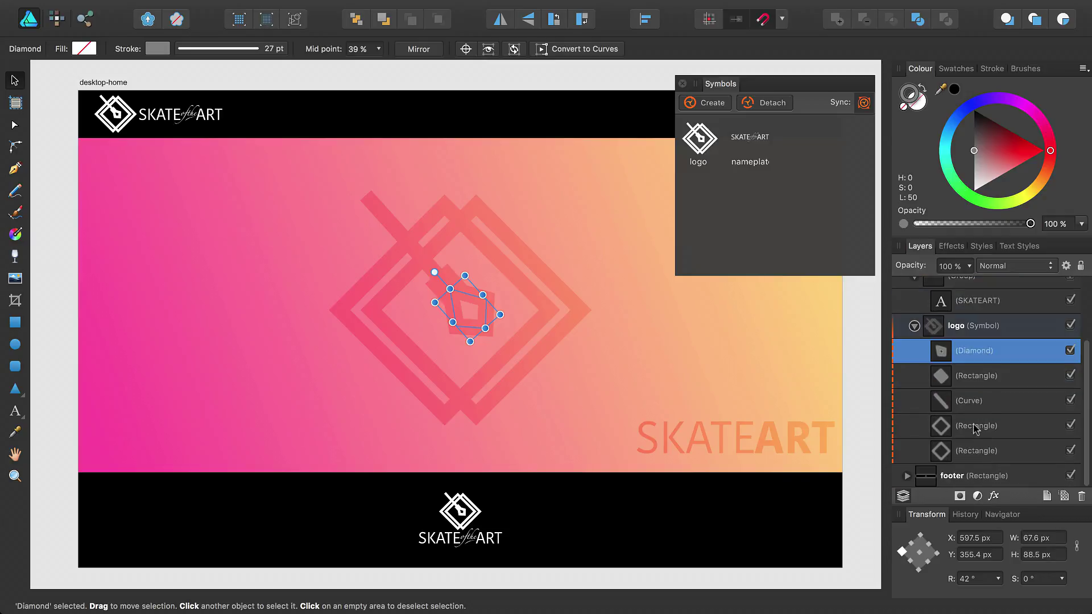
left_click(975, 400, "shift")
left_click_drag(427, 170, 575, 259)
left_click_drag(445, 248, 524, 253)
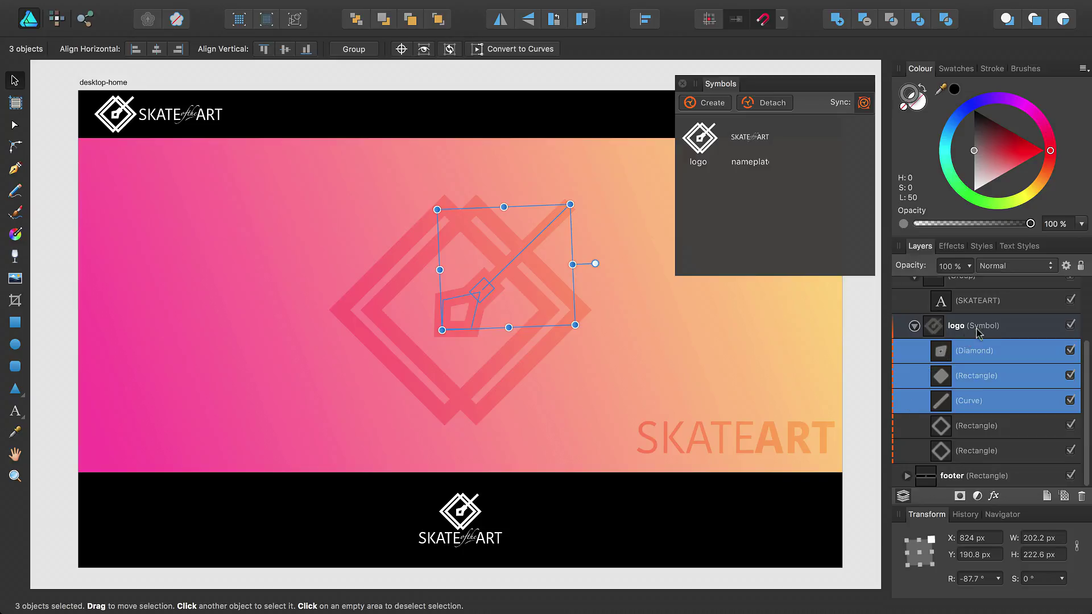
mouse_move(990, 329)
key("Escape")
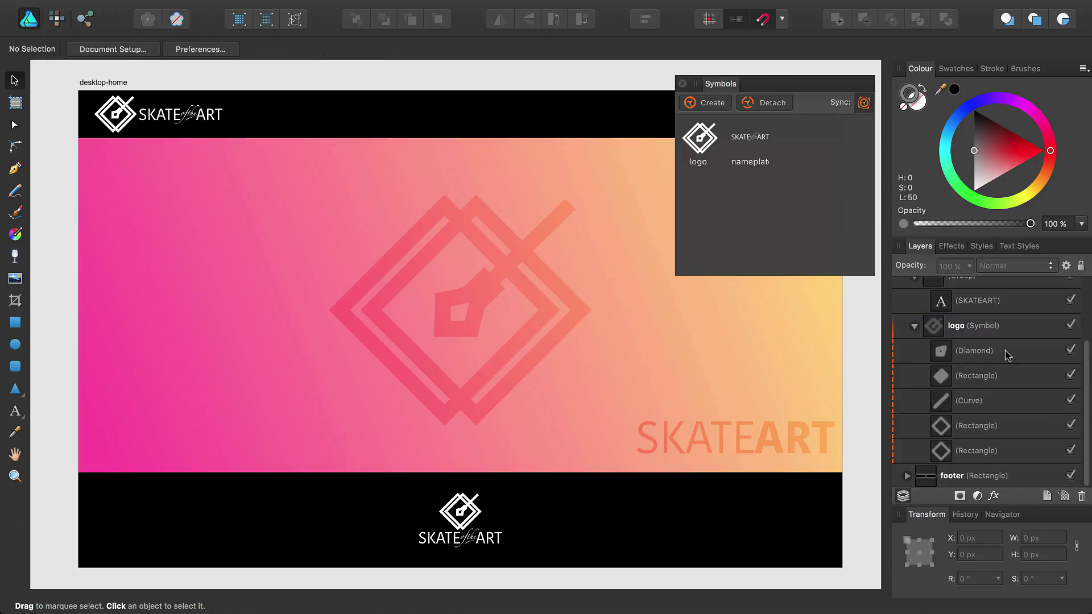